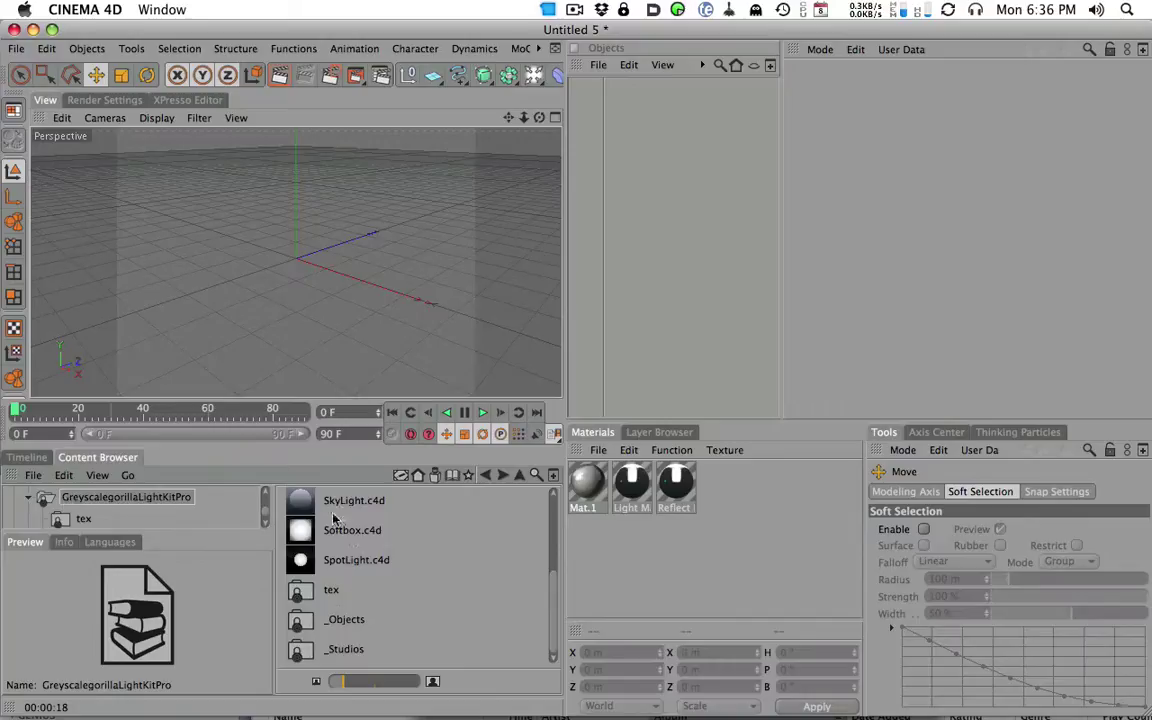
Step: Open the _Objects folder and preview the AbstractRings, GlossyProducts and PlasticTurd presets
{"action": "scroll", "coordinate": [553, 597], "scroll_direction": "up", "scroll_amount": 5}
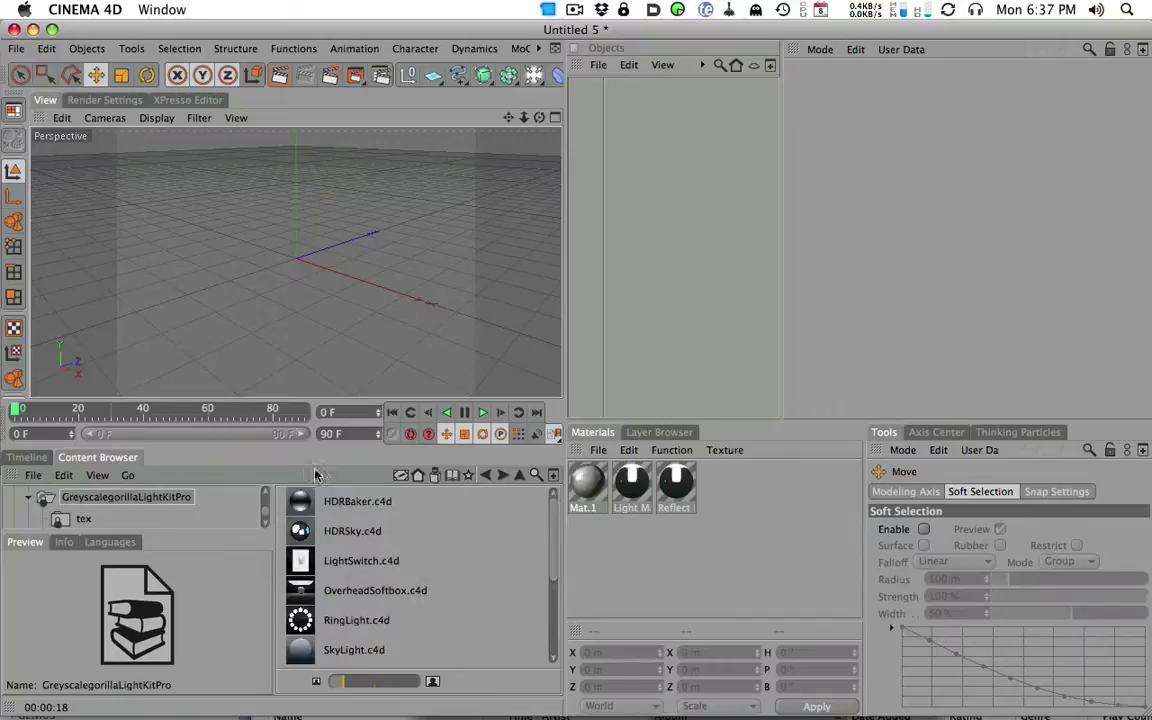
{"action": "scroll", "coordinate": [555, 549], "scroll_direction": "down", "scroll_amount": 5}
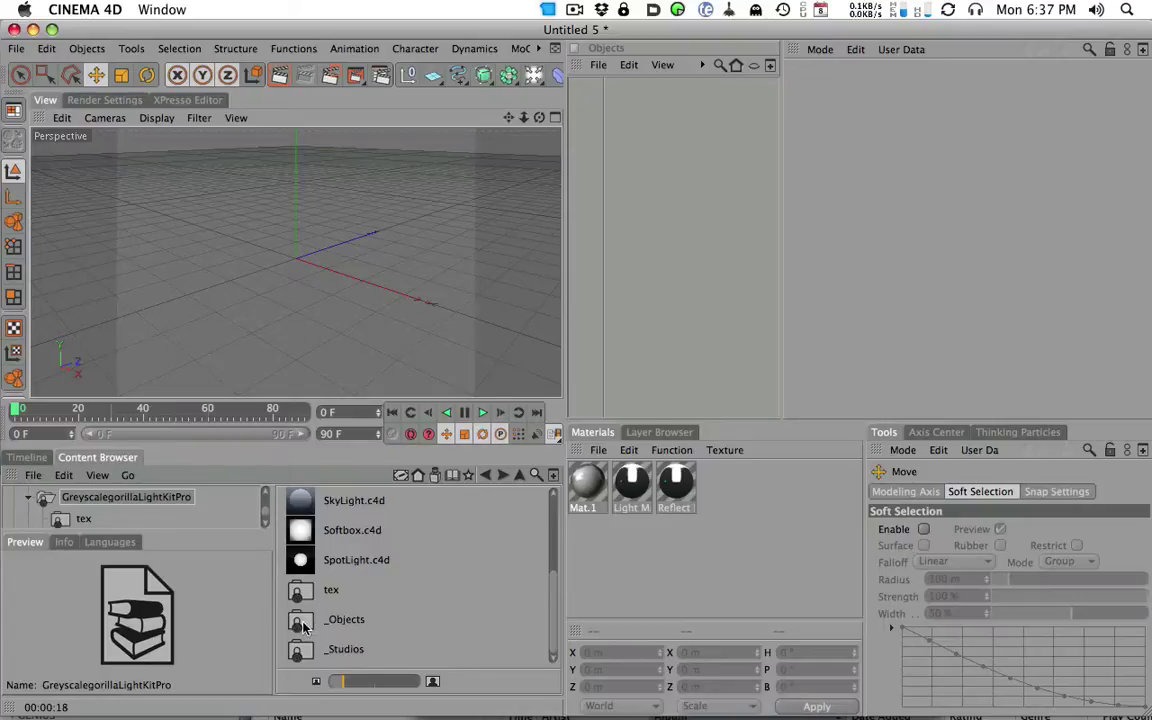
{"action": "double_click", "coordinate": [301, 622]}
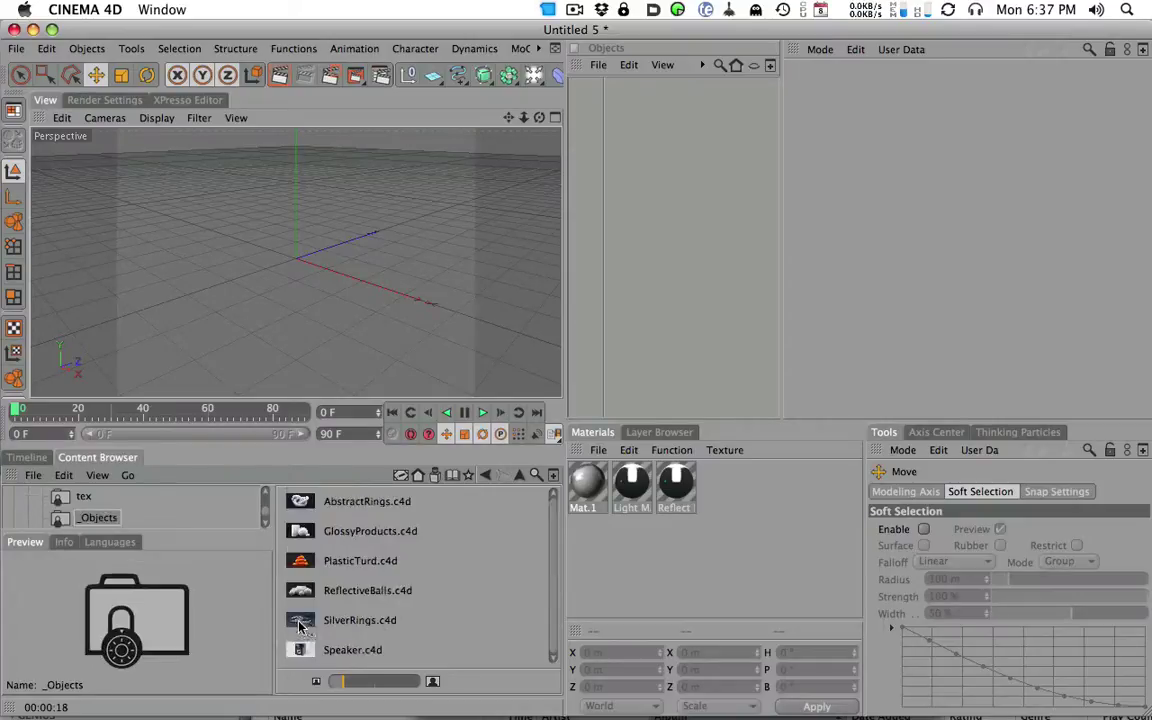
{"action": "left_click", "coordinate": [305, 503]}
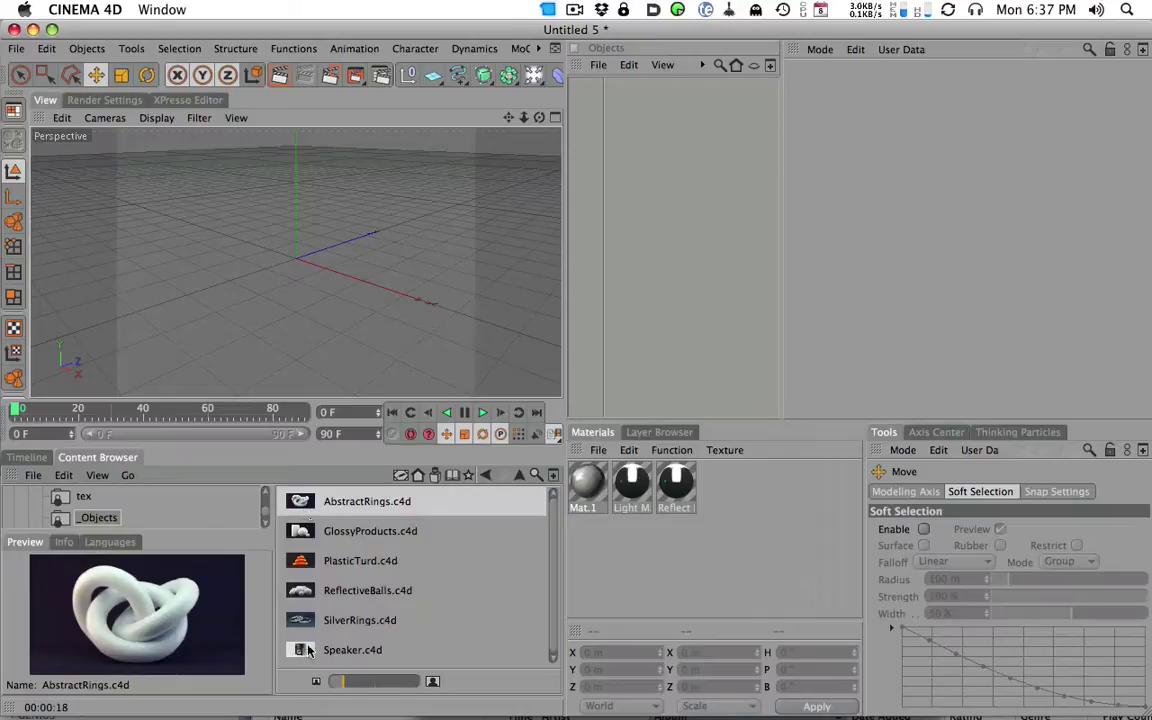
{"action": "scroll", "coordinate": [548, 642], "scroll_direction": "down", "scroll_amount": 1}
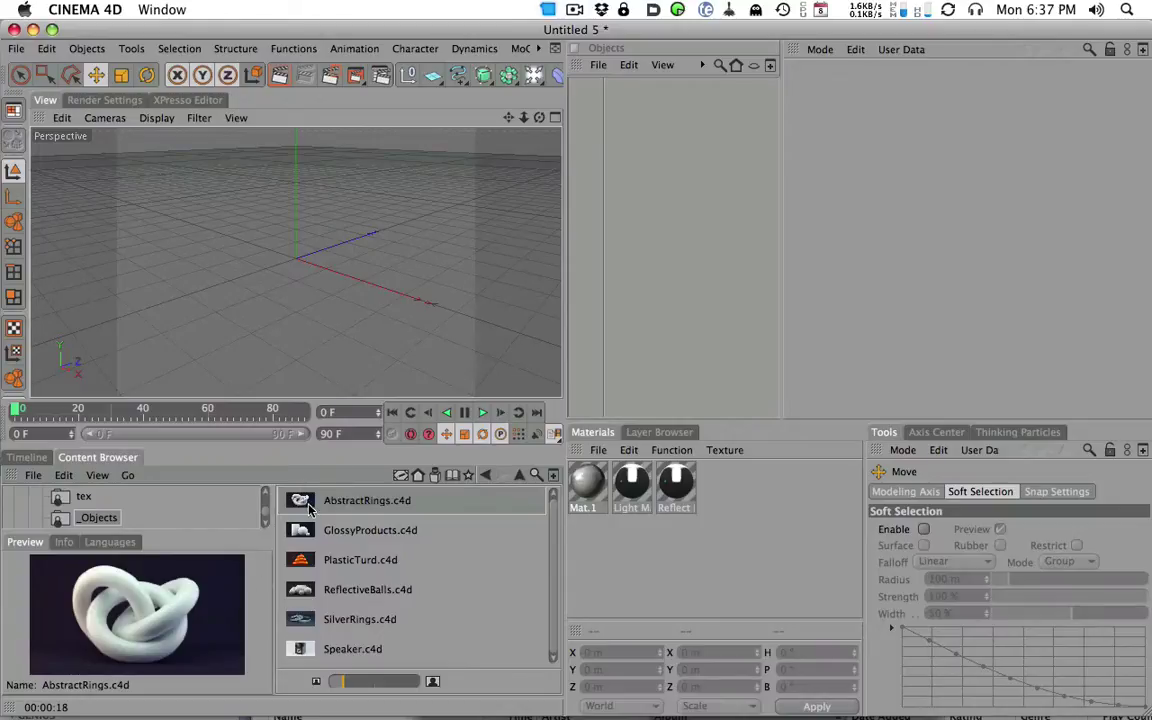
{"action": "left_click", "coordinate": [310, 509]}
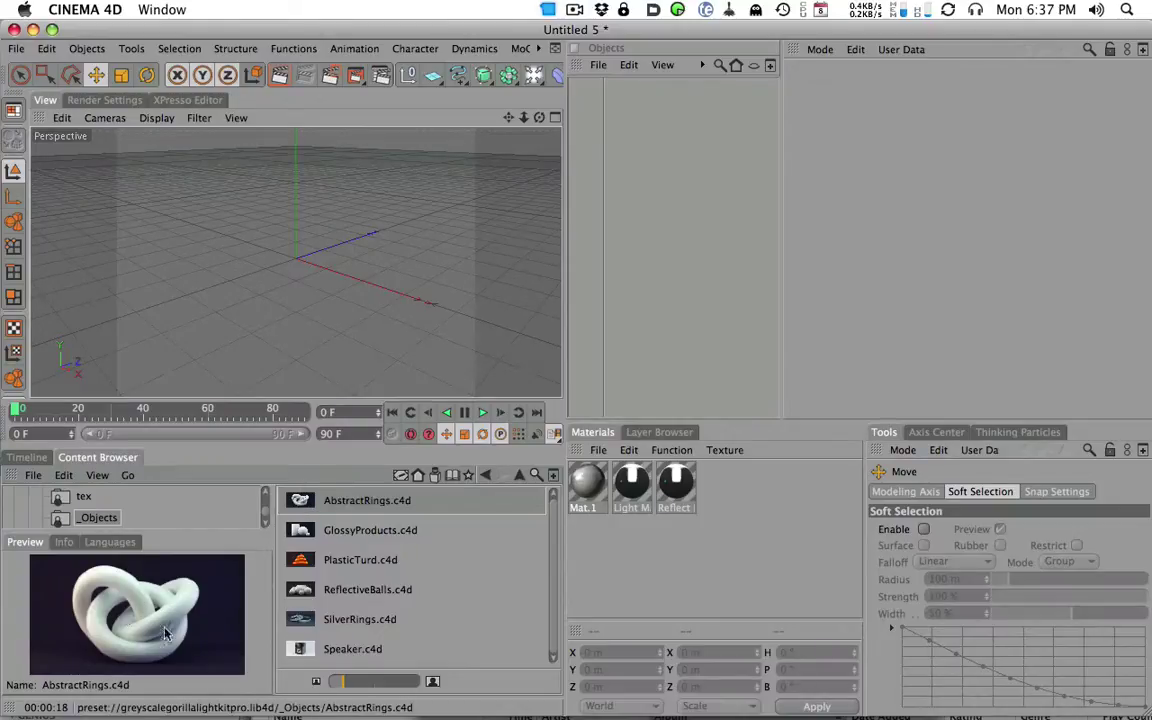
{"action": "left_click", "coordinate": [298, 533]}
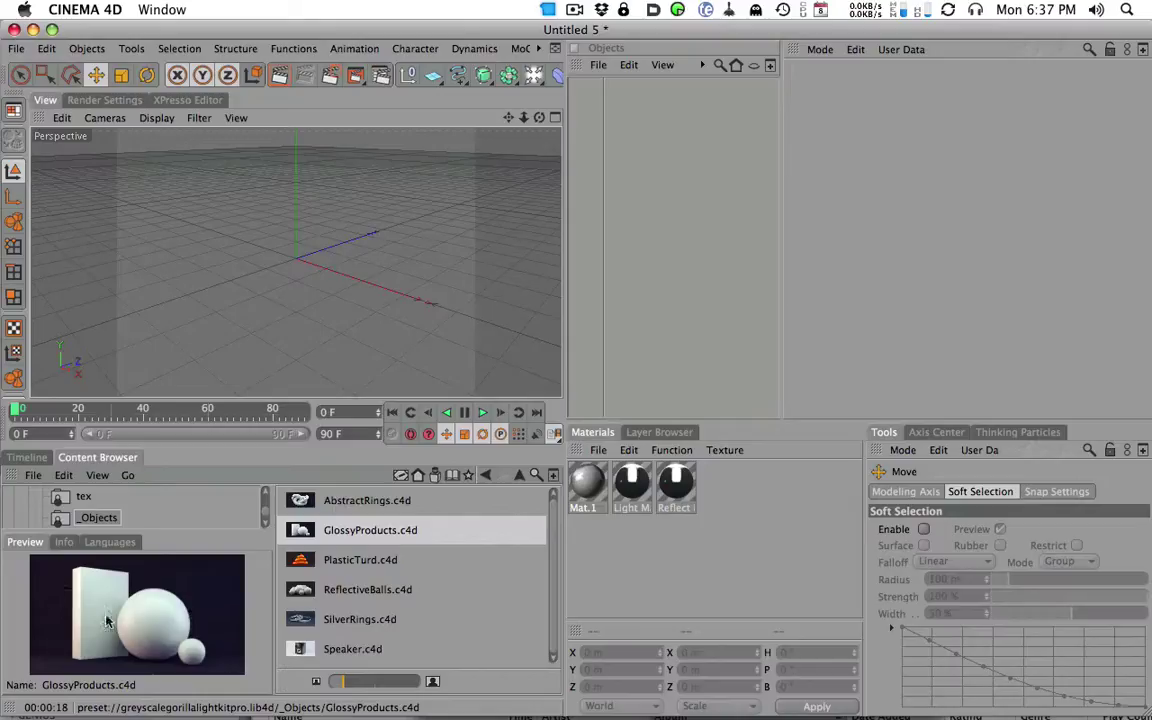
{"action": "left_click", "coordinate": [300, 566]}
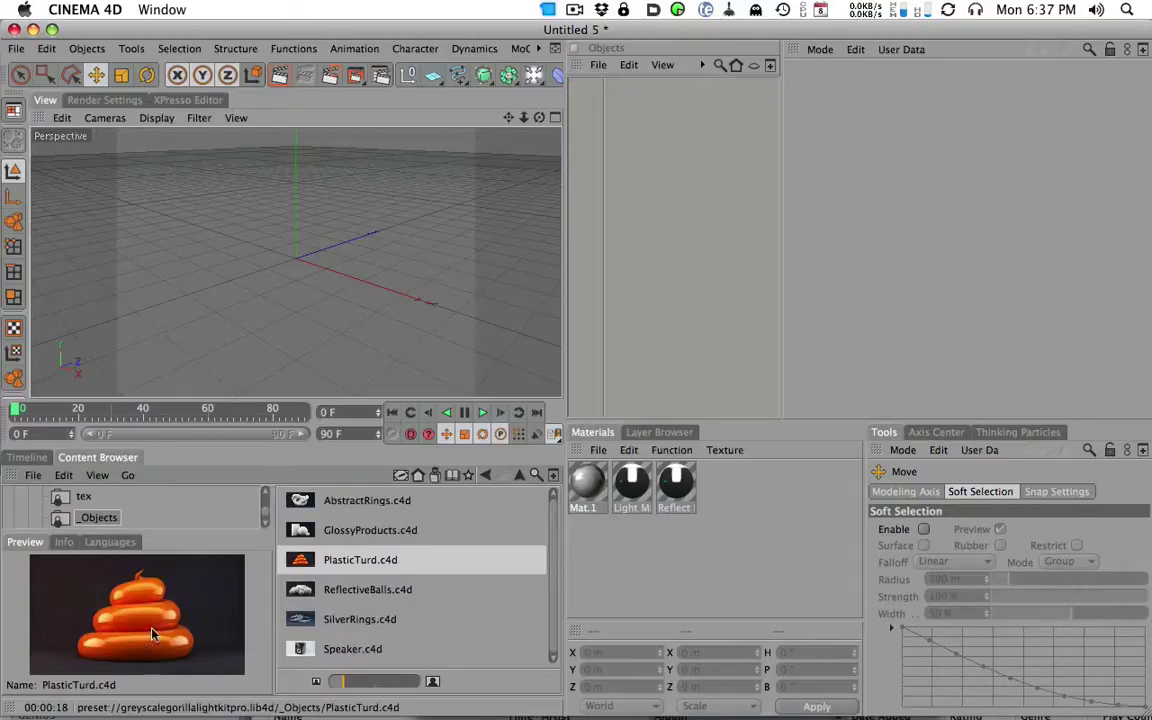
{"action": "left_click", "coordinate": [305, 592]}
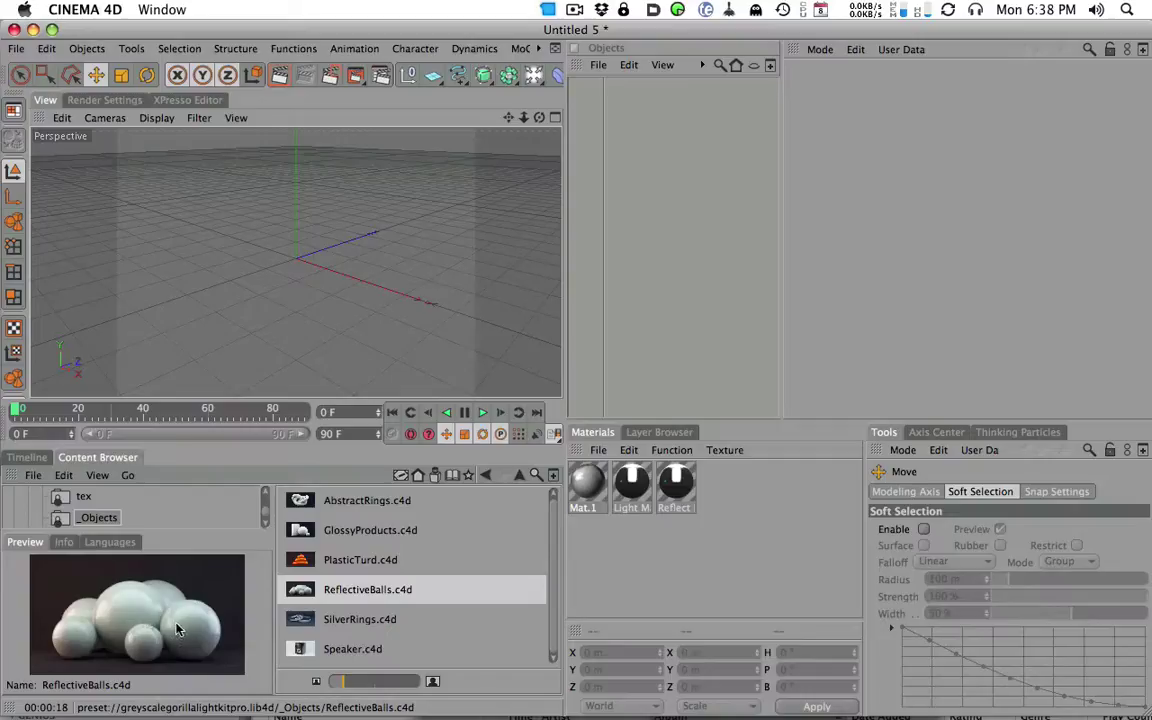
{"action": "left_click", "coordinate": [296, 627]}
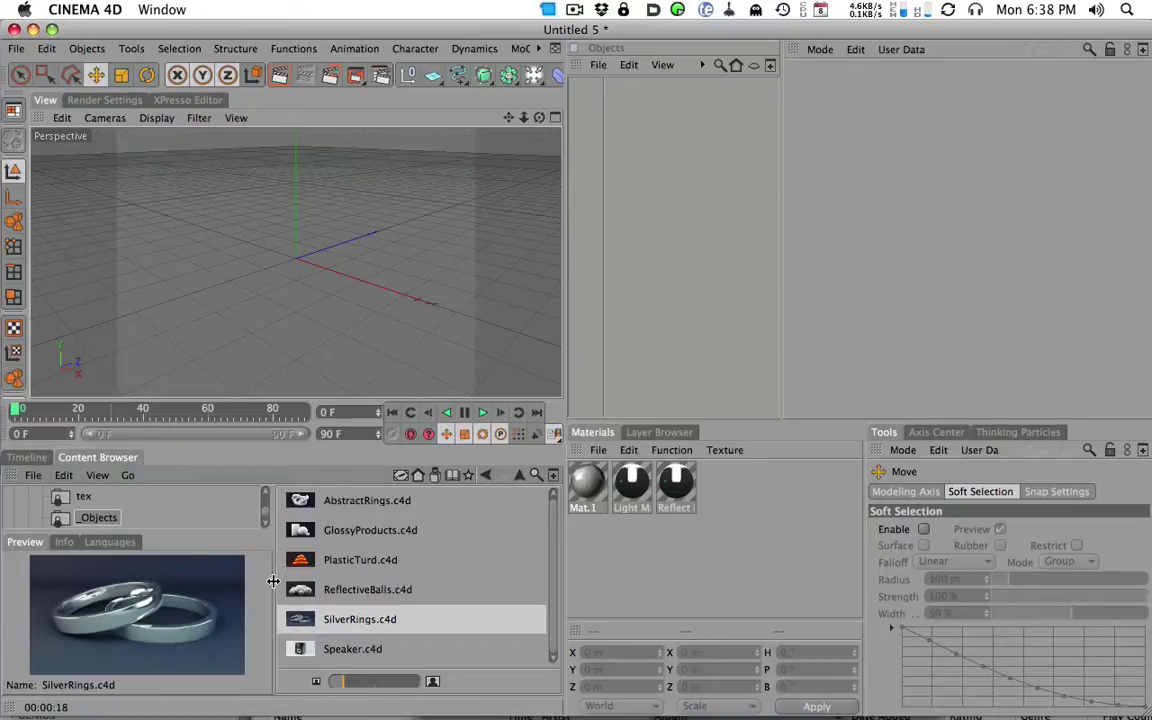
{"action": "left_click", "coordinate": [300, 649]}
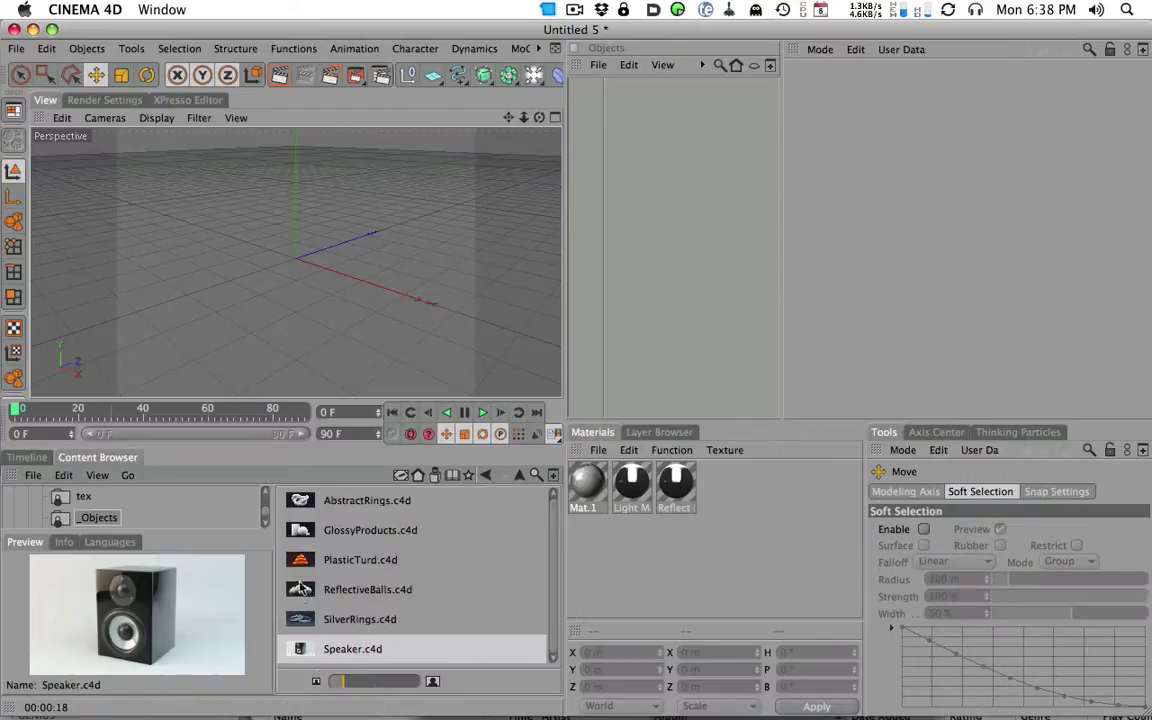
{"action": "left_click", "coordinate": [338, 504]}
{"action": "left_click", "coordinate": [330, 531]}
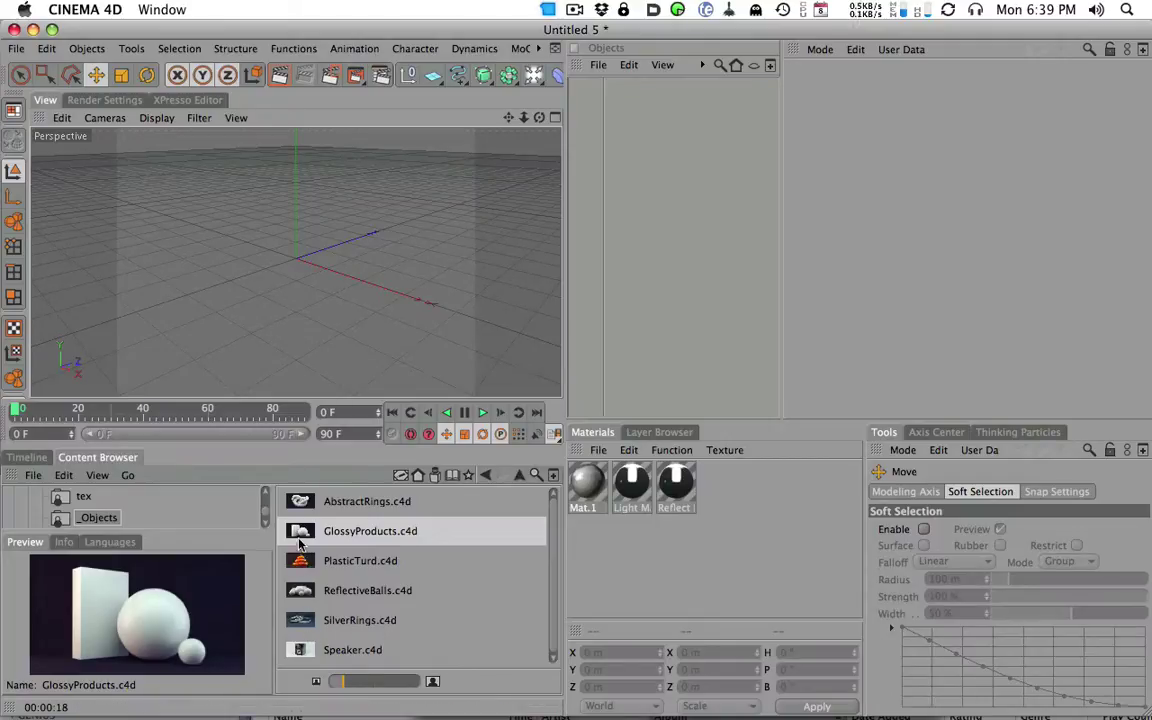
Step: Drag the ReflectiveBalls preset into the scene and view the balls from above
{"action": "mouse_move", "coordinate": [360, 590]}
{"action": "left_mouse_down"}
{"action": "mouse_move", "coordinate": [211, 290]}
{"action": "mouse_move", "coordinate": [432, 211]}
{"action": "mouse_move", "coordinate": [154, 231]}
{"action": "mouse_move", "coordinate": [313, 222]}
{"action": "mouse_move", "coordinate": [296, 303]}
{"action": "left_mouse_up"}
{"action": "scroll", "coordinate": [399, 231], "scroll_direction": "down", "scroll_amount": 3}
{"action": "scroll", "coordinate": [296, 303], "scroll_direction": "up", "scroll_amount": 3}
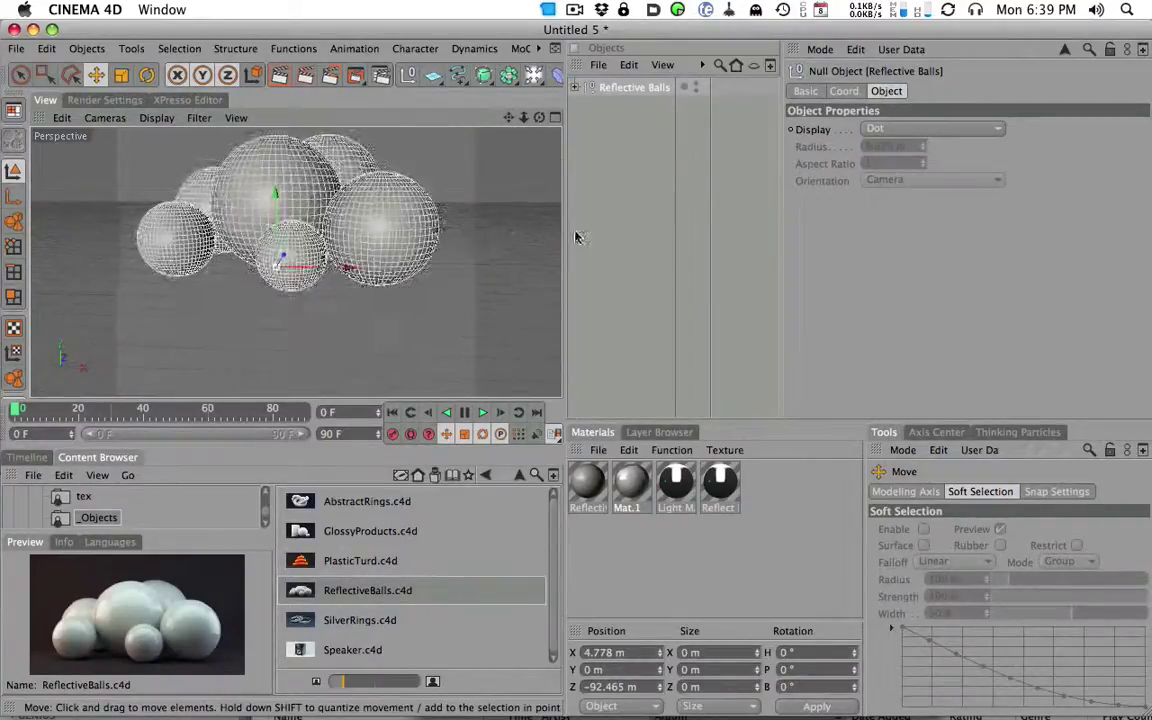
{"action": "mouse_move", "coordinate": [524, 214]}
{"action": "left_mouse_down", "text": "alt"}
{"action": "mouse_move", "coordinate": [406, 334]}
{"action": "mouse_move", "coordinate": [300, 290]}
{"action": "left_mouse_up", "text": "alt"}
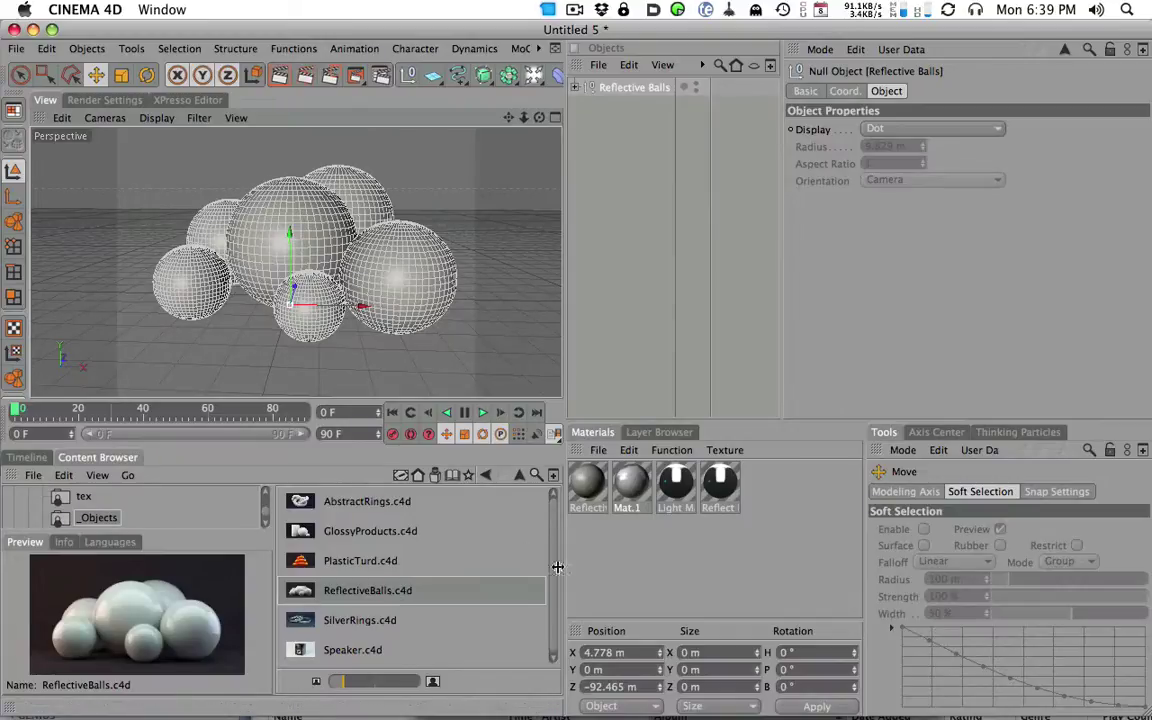
Step: Load the StudioC backdrop from the _Studios folder
{"action": "left_click", "coordinate": [519, 475]}
{"action": "double_click", "coordinate": [310, 647]}
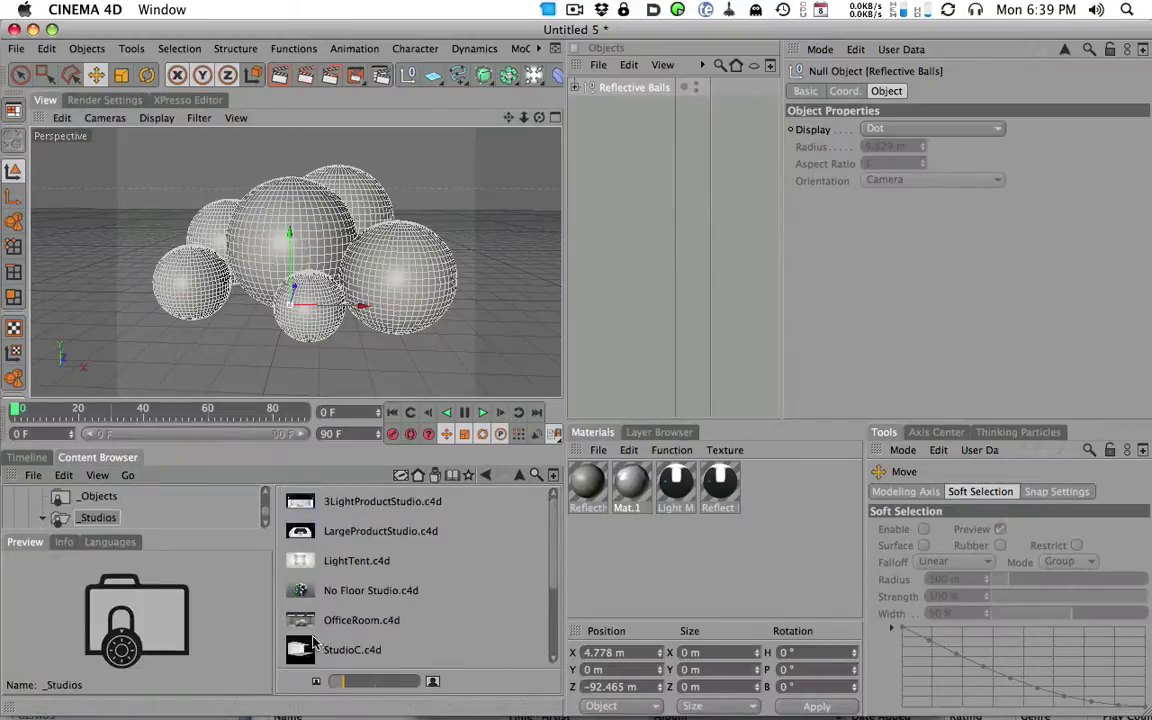
{"action": "double_click", "coordinate": [305, 651]}
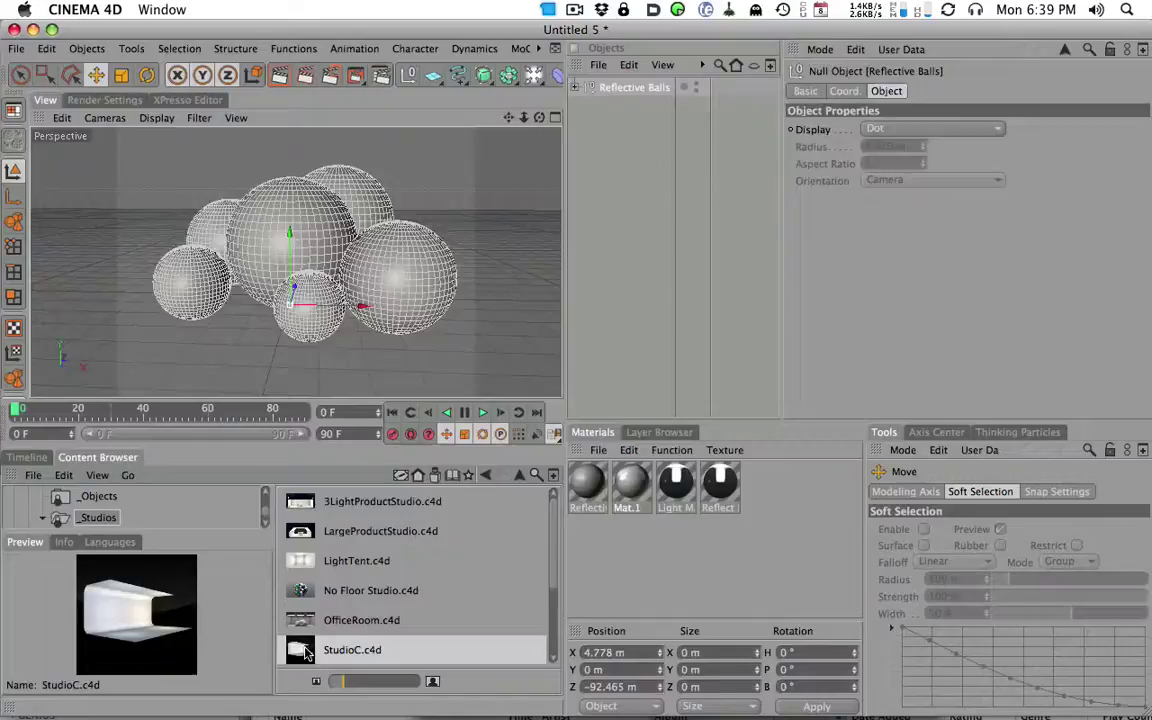
{"action": "scroll", "coordinate": [244, 303], "scroll_direction": "down", "scroll_amount": 3}
{"action": "scroll", "coordinate": [220, 305], "scroll_direction": "down", "scroll_amount": 2}
{"action": "scroll", "coordinate": [200, 300], "scroll_direction": "down", "scroll_amount": 3}
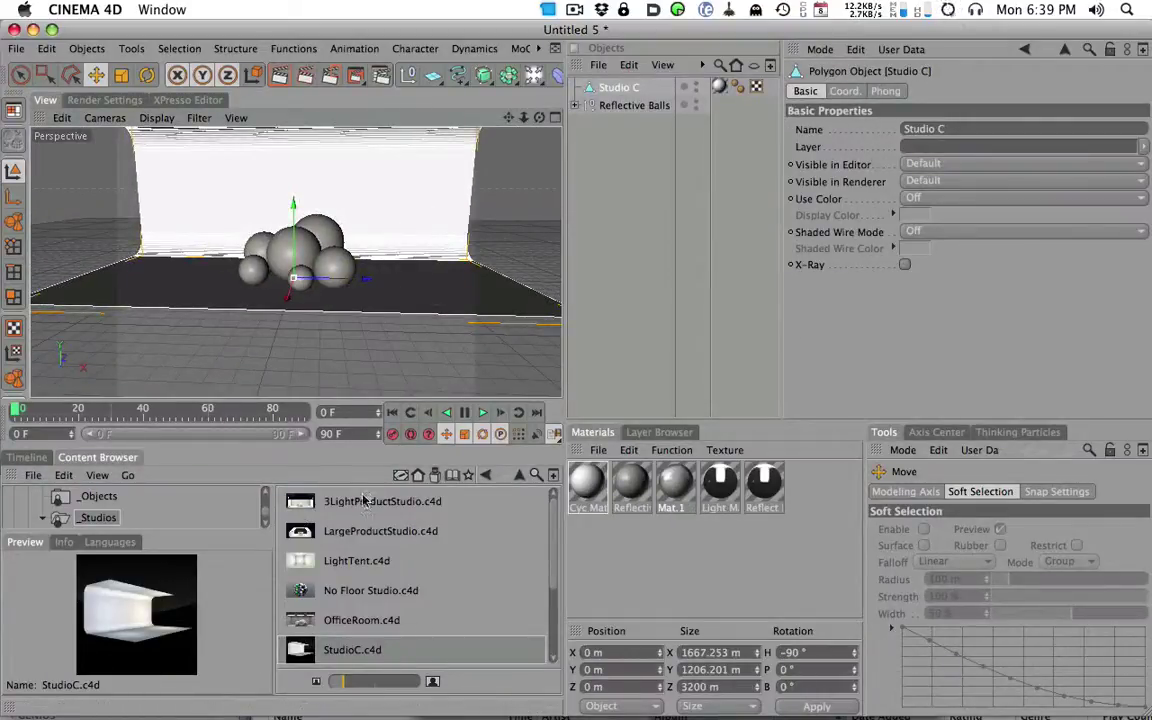
Step: Add the OverheadSoftbox and Softbox lights from the light kit
{"action": "left_click", "coordinate": [485, 475]}
{"action": "left_click_drag", "start_coordinate": [551, 568], "coordinate": [553, 493]}
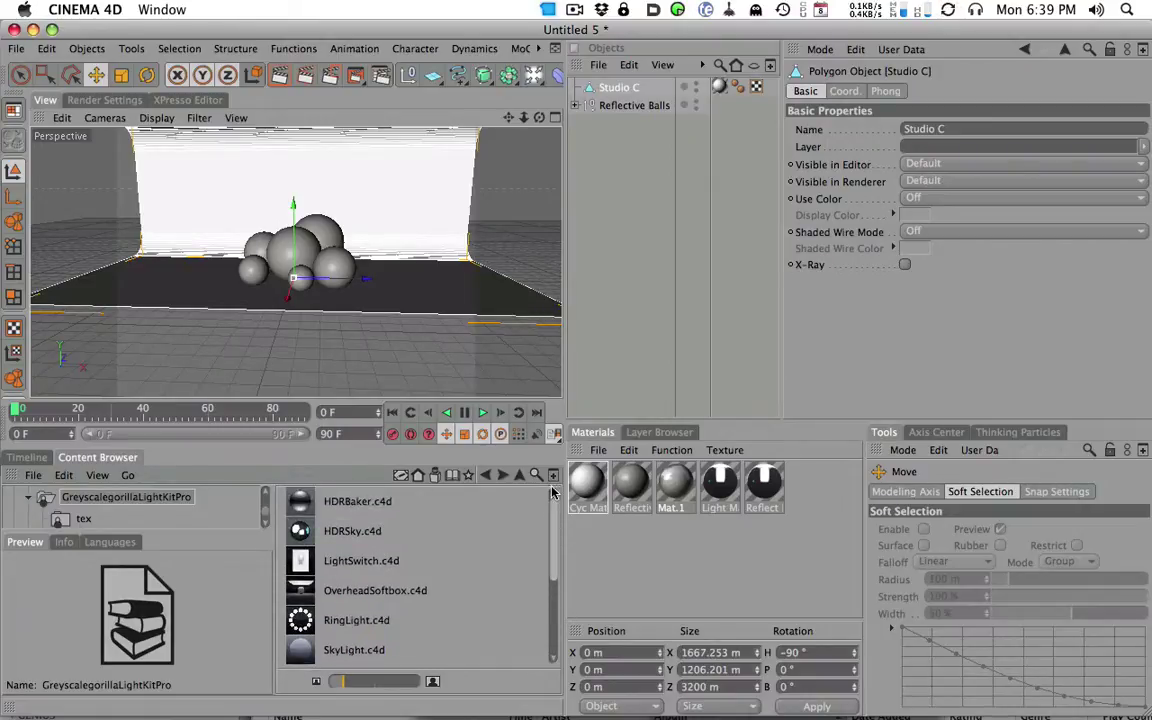
{"action": "scroll", "coordinate": [420, 560], "scroll_direction": "down", "scroll_amount": 1}
{"action": "mouse_move", "coordinate": [375, 561]}
{"action": "left_mouse_down"}
{"action": "mouse_move", "coordinate": [322, 188]}
{"action": "mouse_move", "coordinate": [322, 212]}
{"action": "left_mouse_up"}
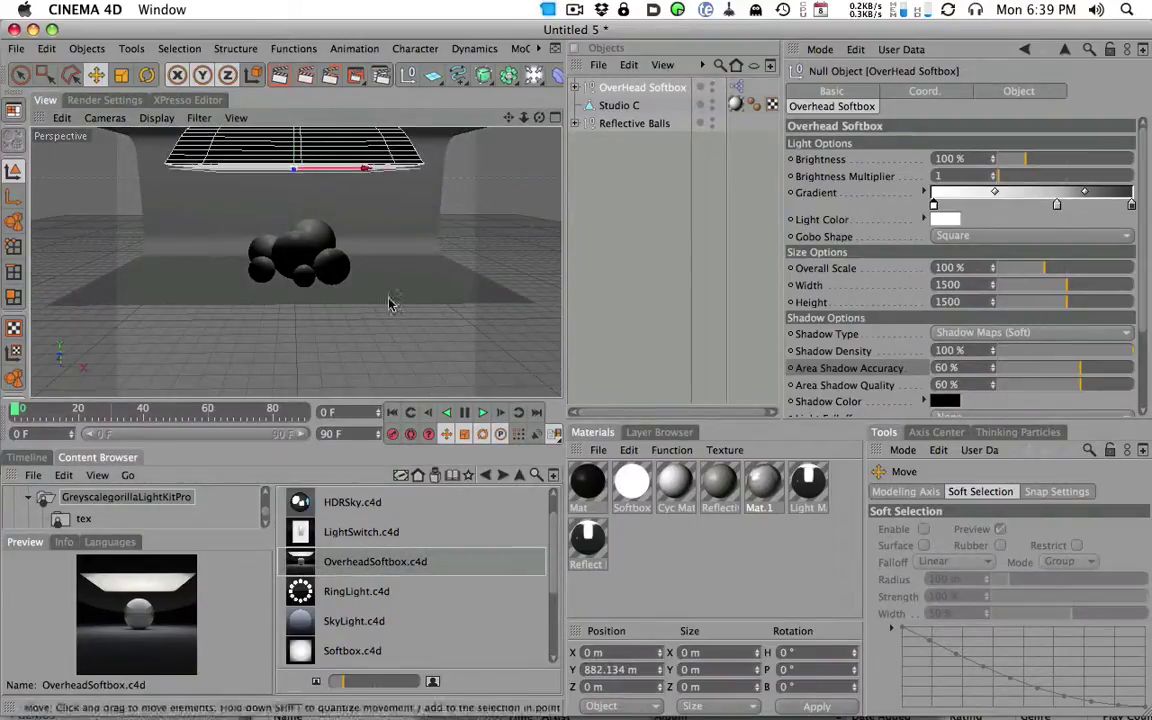
{"action": "left_click_drag", "start_coordinate": [330, 650], "coordinate": [345, 379]}
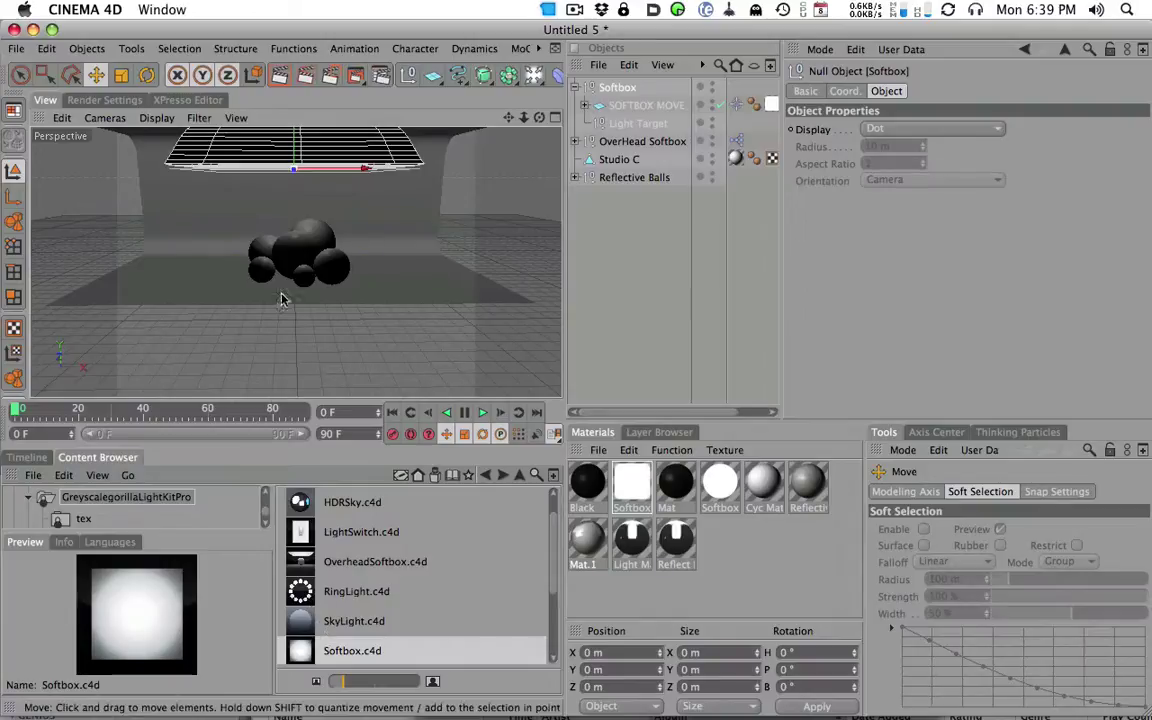
Step: Swing one softbox to the left of the balls and give it a pale blue light
{"action": "left_click", "coordinate": [409, 255]}
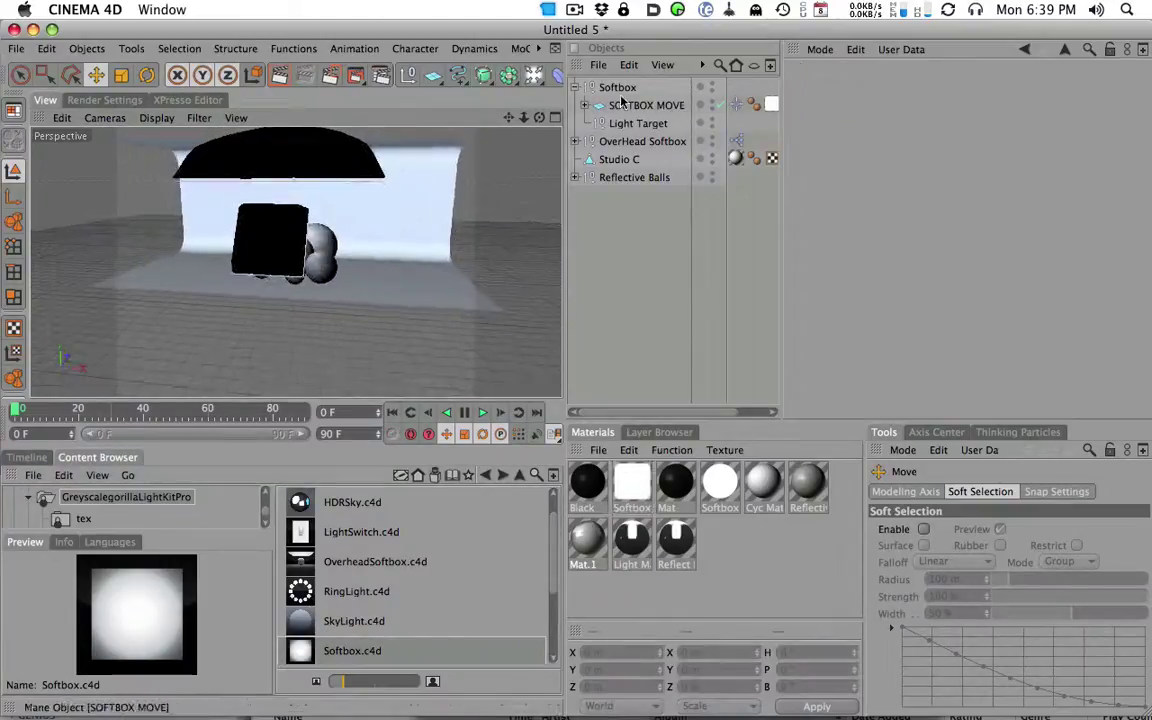
{"action": "left_click", "coordinate": [275, 240]}
{"action": "left_click", "coordinate": [333, 243]}
{"action": "left_click_drag", "start_coordinate": [333, 243], "coordinate": [240, 250]}
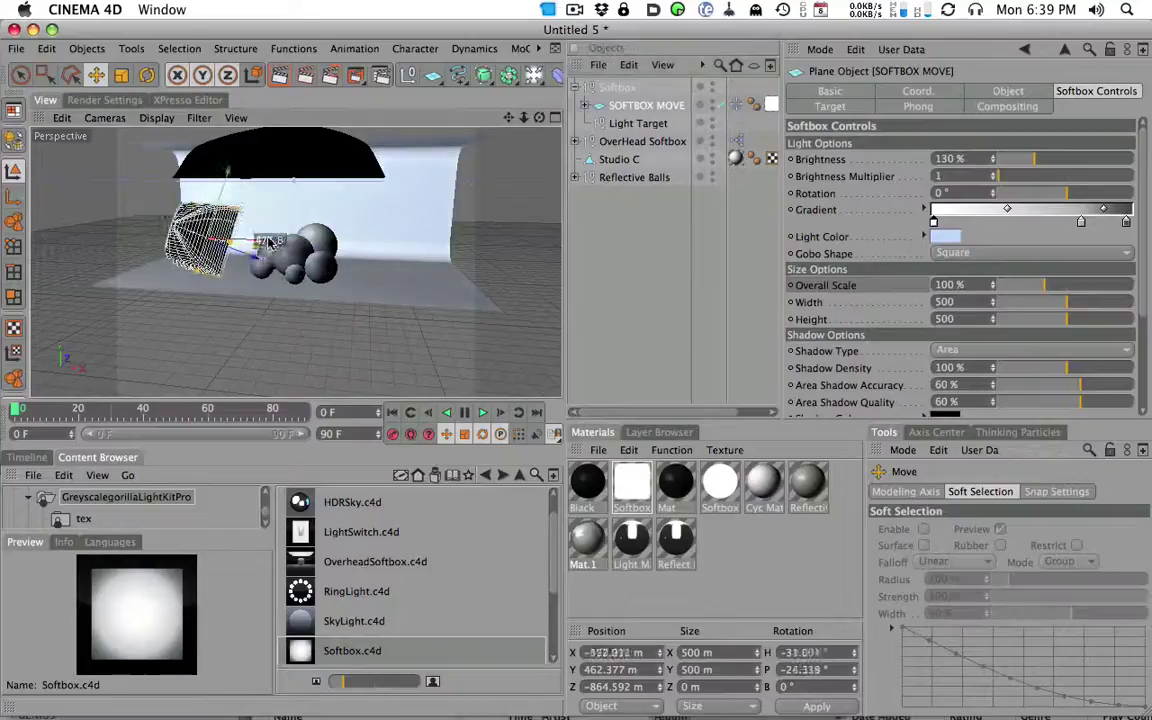
{"action": "left_click", "coordinate": [614, 89]}
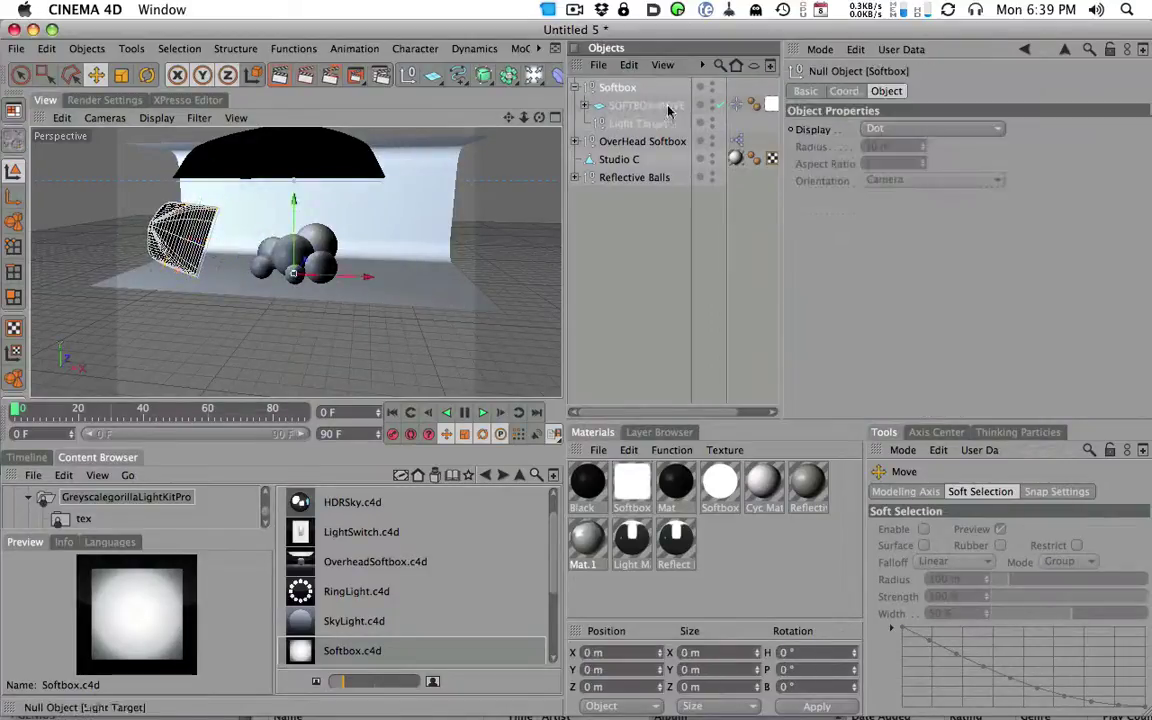
{"action": "left_click", "coordinate": [645, 105]}
{"action": "left_click", "coordinate": [946, 236]}
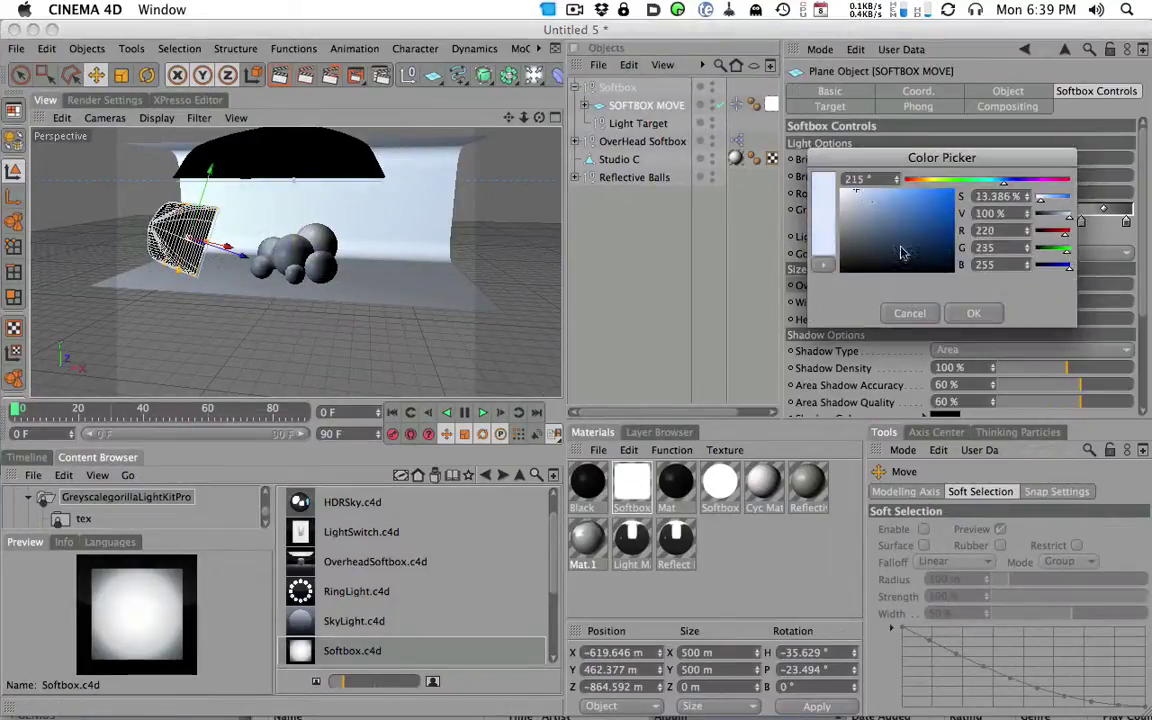
{"action": "left_click", "coordinate": [973, 313]}
Step: Give the other softbox a pale cream light, swing it around the spheres, and dim the remaining softbox to 41%
{"action": "left_click", "coordinate": [616, 88]}
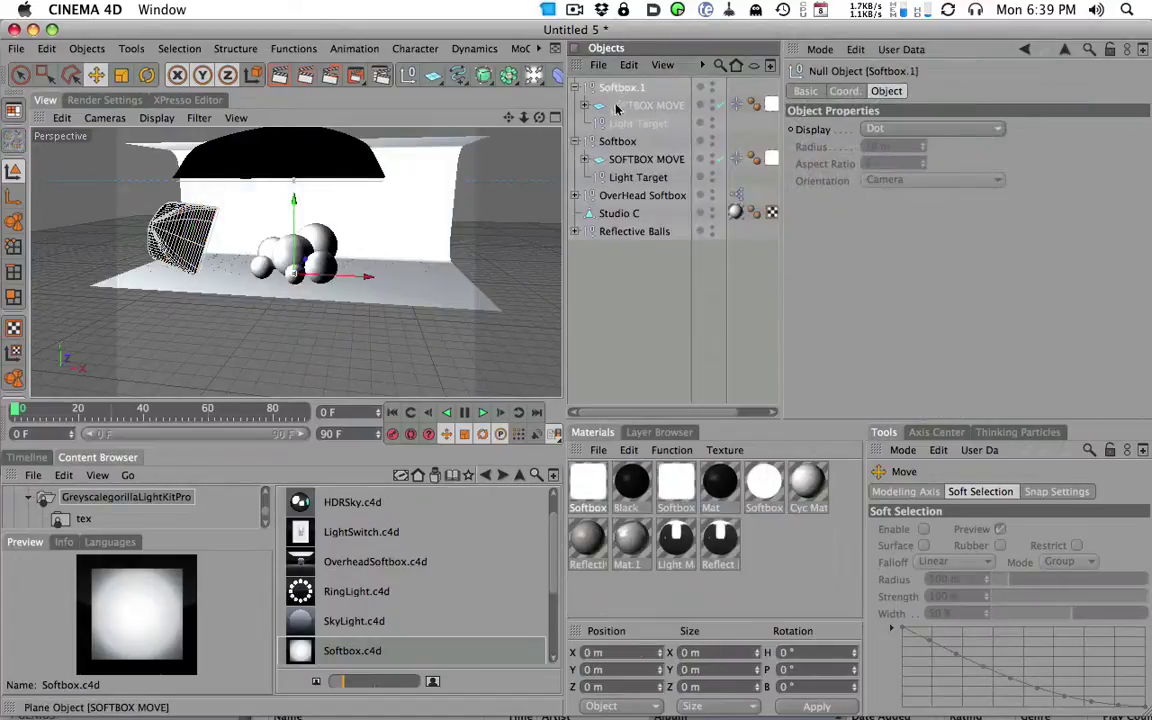
{"action": "left_click", "coordinate": [645, 105]}
{"action": "left_click", "coordinate": [950, 236]}
{"action": "left_click", "coordinate": [830, 172]}
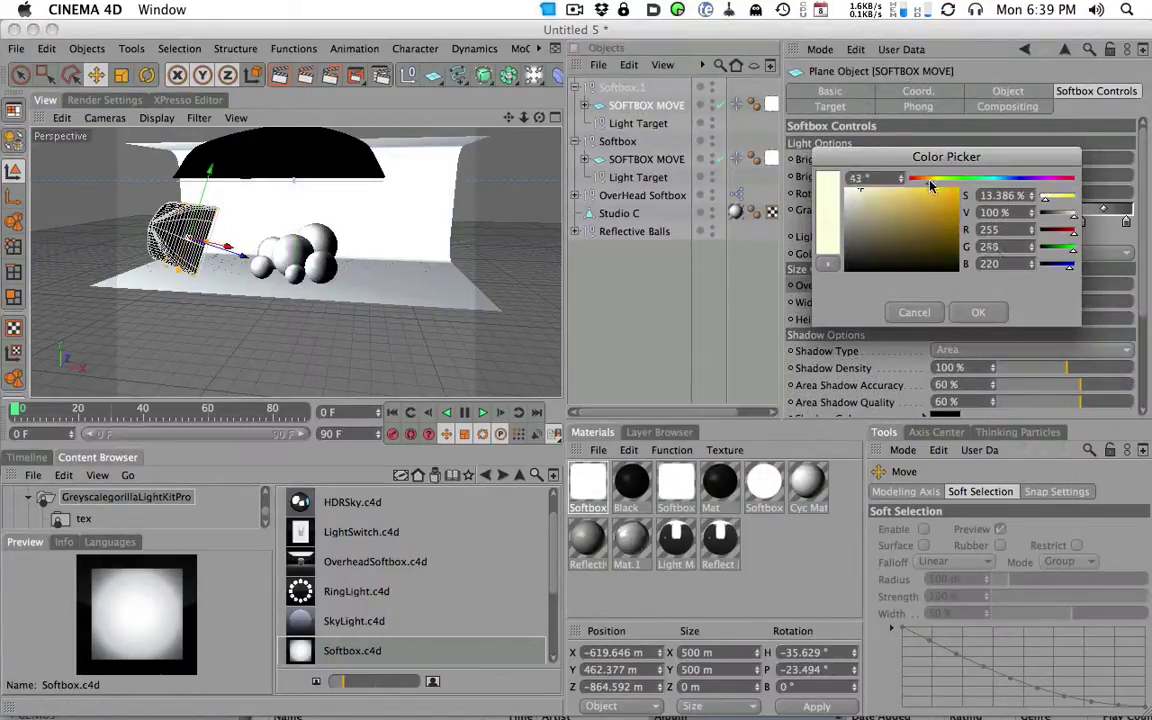
{"action": "left_click", "coordinate": [910, 311]}
{"action": "mouse_move", "coordinate": [1060, 193]}
{"action": "left_mouse_down"}
{"action": "mouse_move", "coordinate": [1017, 202]}
{"action": "mouse_move", "coordinate": [1024, 161]}
{"action": "mouse_move", "coordinate": [1006, 160]}
{"action": "left_mouse_up"}
{"action": "left_click", "coordinate": [646, 159]}
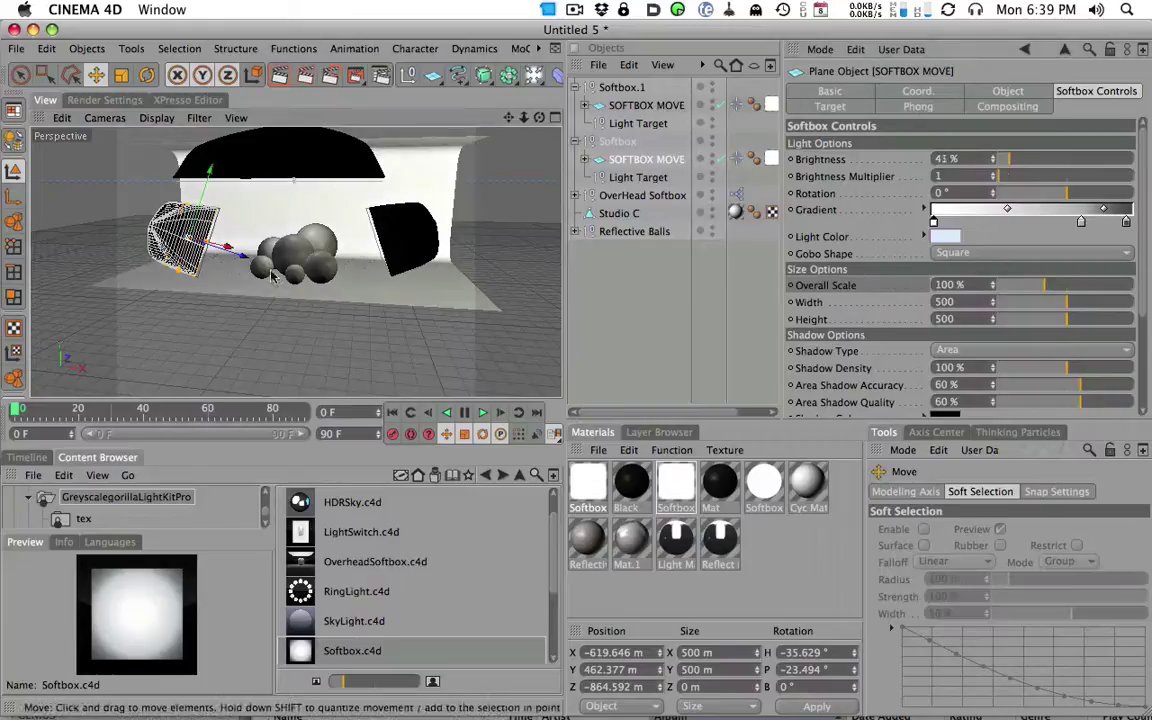
Step: Zoom in close on the spheres, run a test render, then reframe the view
{"action": "scroll", "coordinate": [400, 250], "scroll_direction": "up", "scroll_amount": 5}
{"action": "left_click_drag", "start_coordinate": [463, 265], "coordinate": [525, 248], "text": "alt"}
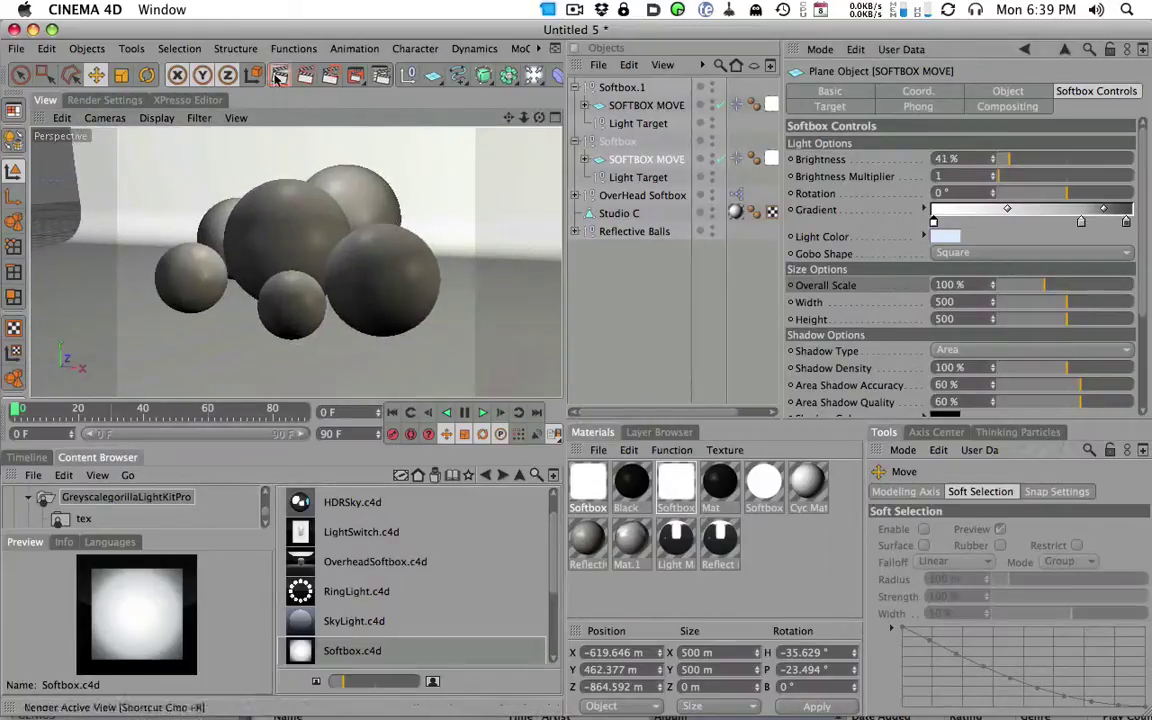
{"action": "left_click", "coordinate": [279, 77]}
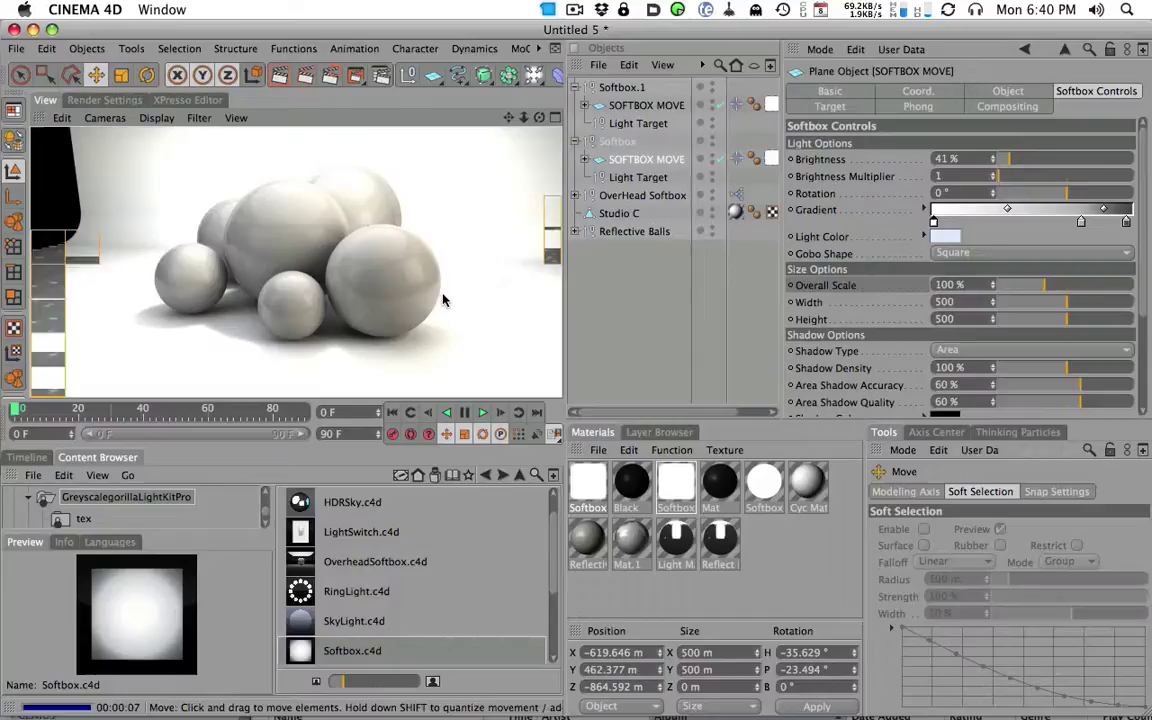
{"action": "left_click", "coordinate": [406, 273]}
{"action": "mouse_move", "coordinate": [406, 273]}
{"action": "left_mouse_down", "text": "alt"}
{"action": "mouse_move", "coordinate": [501, 239]}
{"action": "mouse_move", "coordinate": [393, 239]}
{"action": "mouse_move", "coordinate": [490, 207]}
{"action": "left_mouse_up", "text": "alt"}
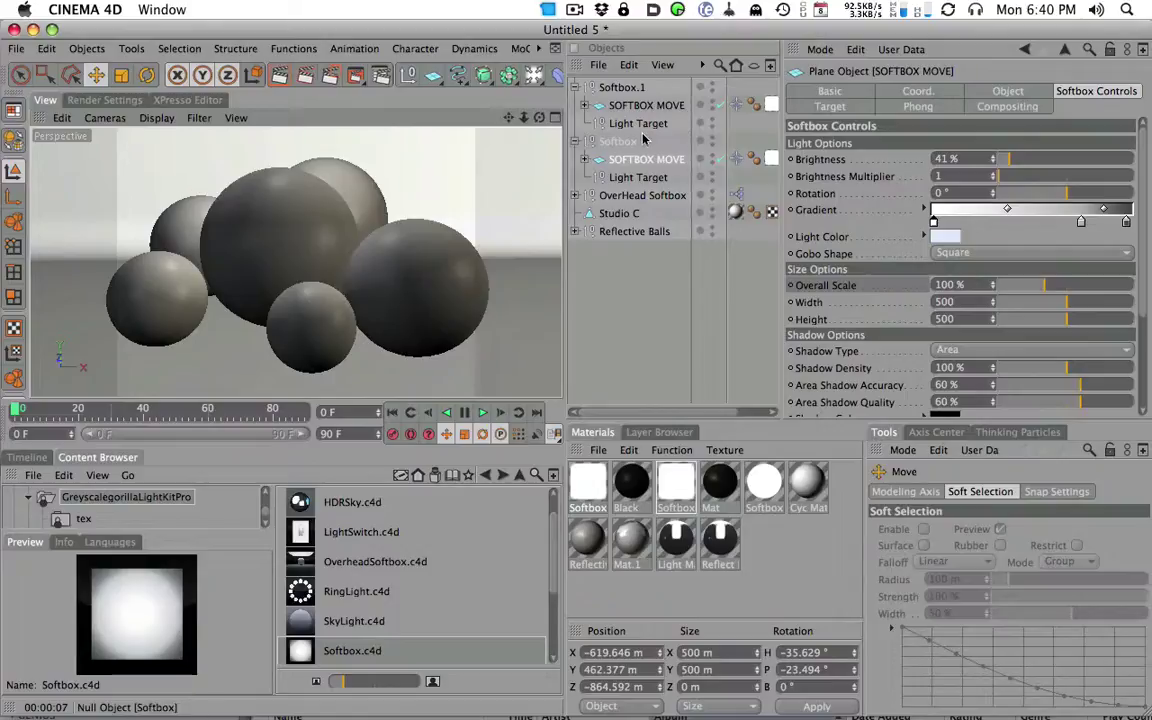
Step: Glance at the render settings, then go back to the perspective view
{"action": "left_click", "coordinate": [121, 102]}
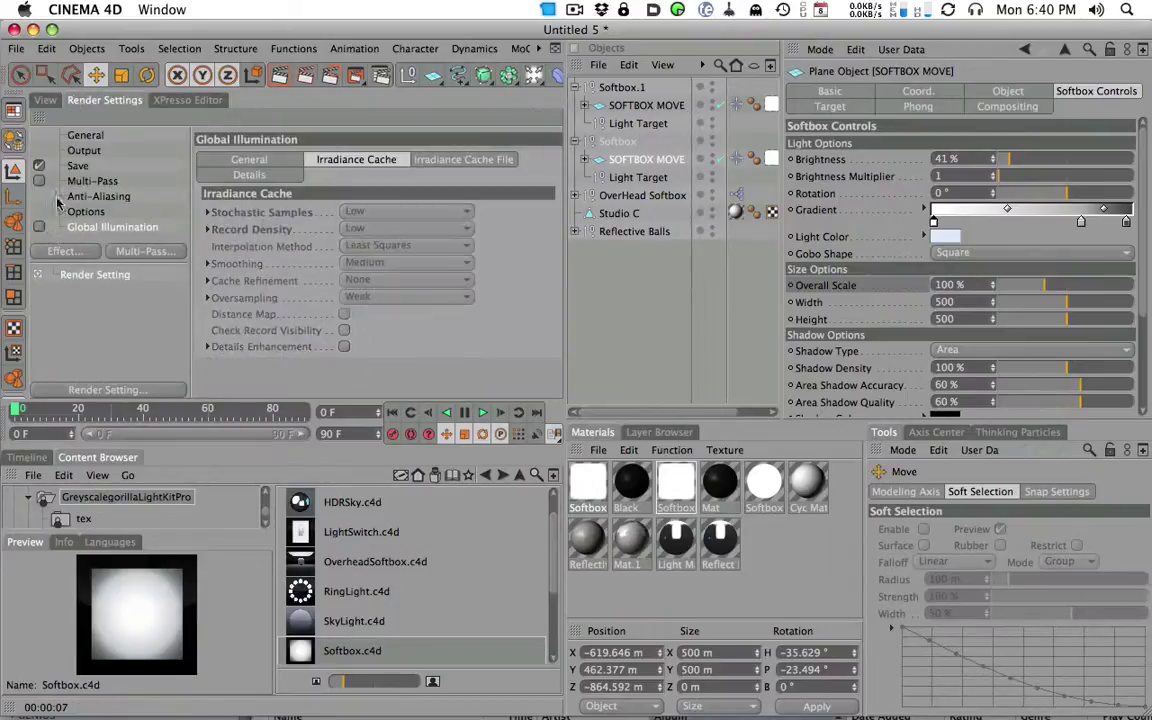
{"action": "left_click", "coordinate": [46, 101]}
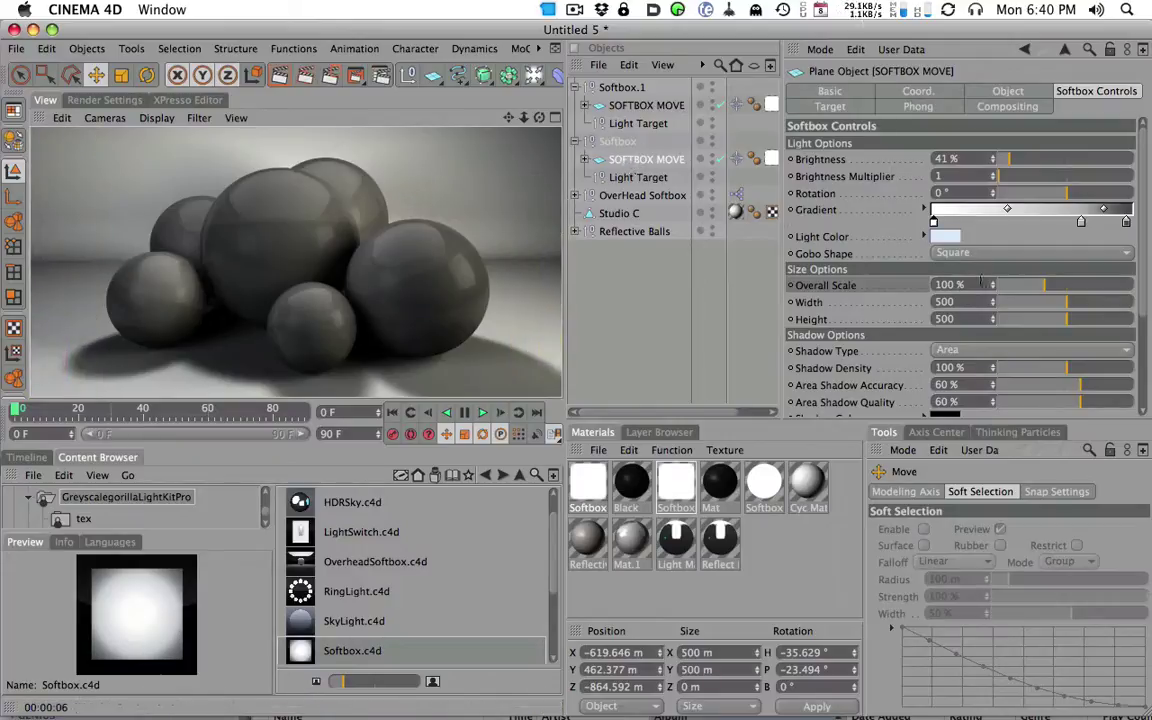
{"action": "left_click_drag", "start_coordinate": [1138, 277], "coordinate": [1138, 300]}
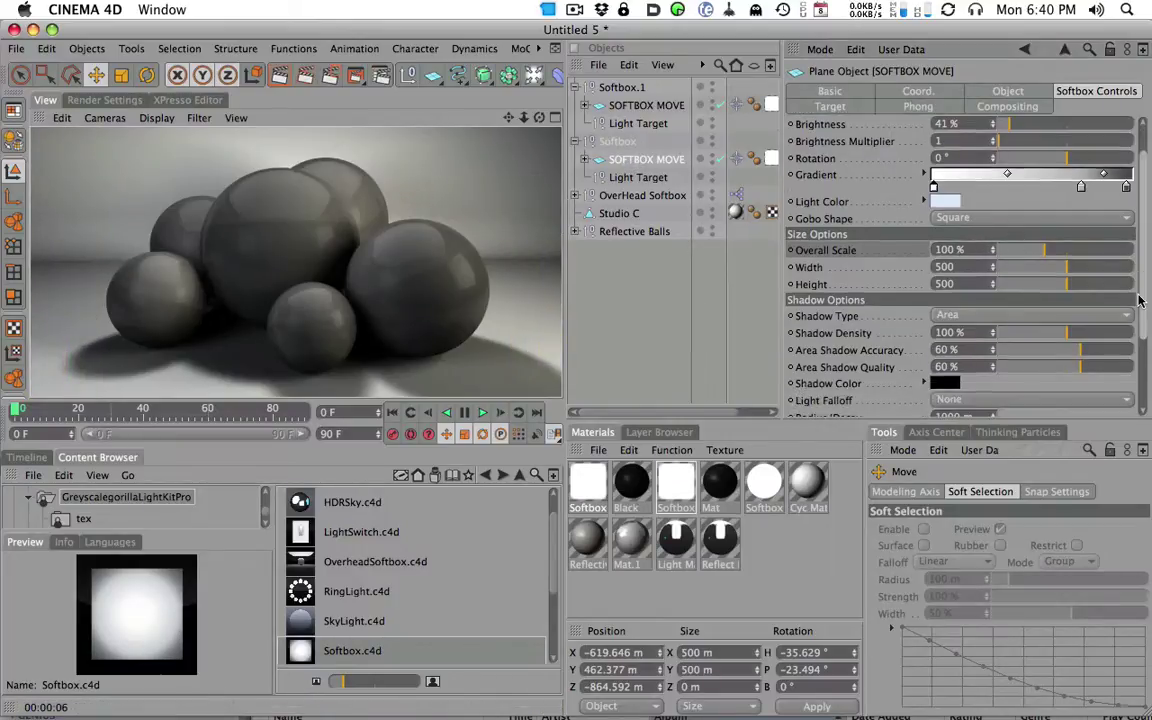
Step: Set the Overhead Softbox to Area shadows at 179% brightness and render the view
{"action": "left_click", "coordinate": [603, 196]}
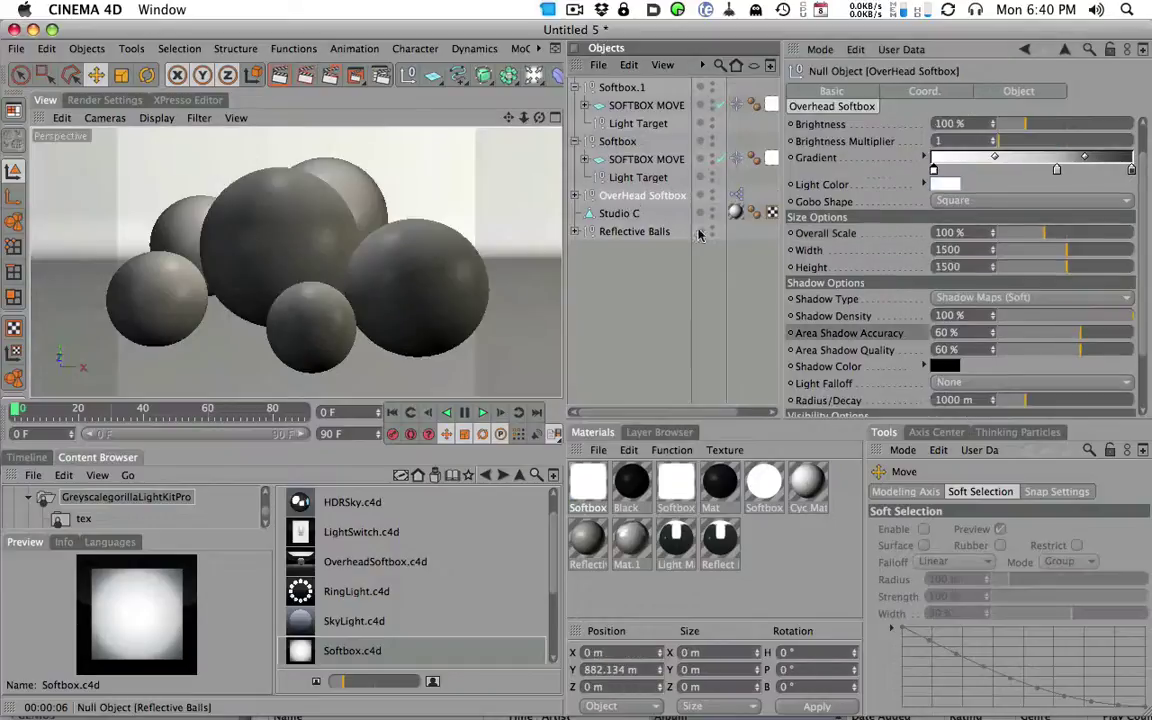
{"action": "left_click", "coordinate": [980, 298]}
{"action": "left_click", "coordinate": [940, 364]}
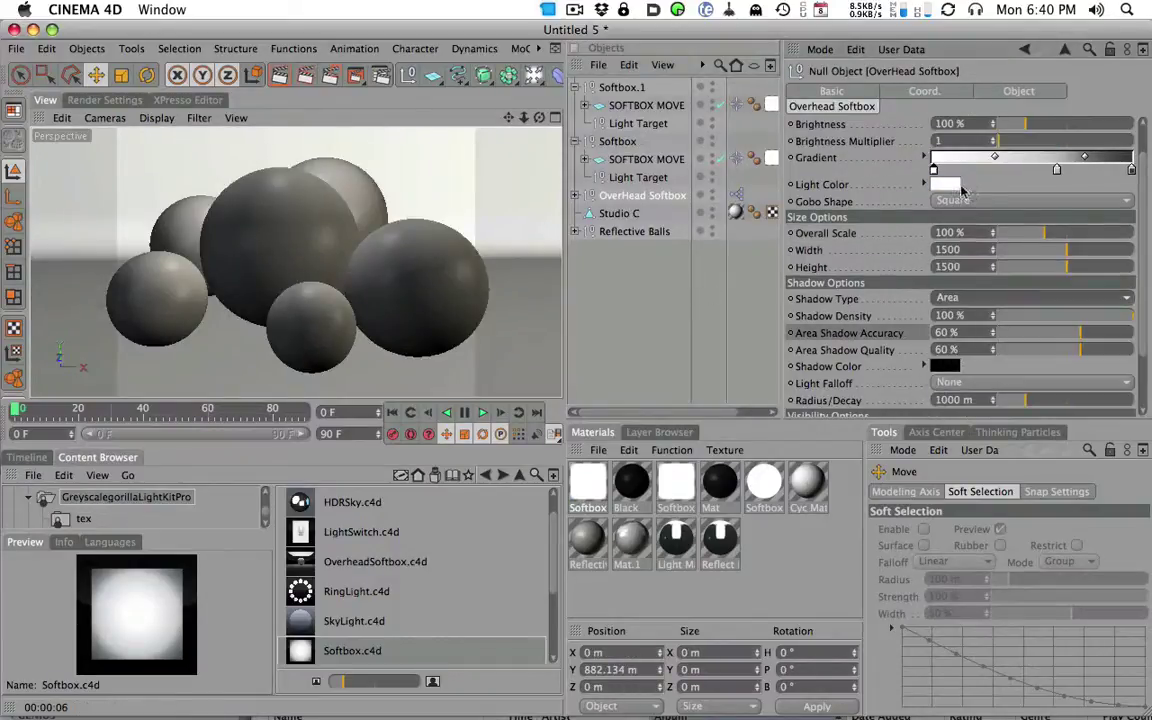
{"action": "left_click_drag", "start_coordinate": [1040, 133], "coordinate": [1047, 126]}
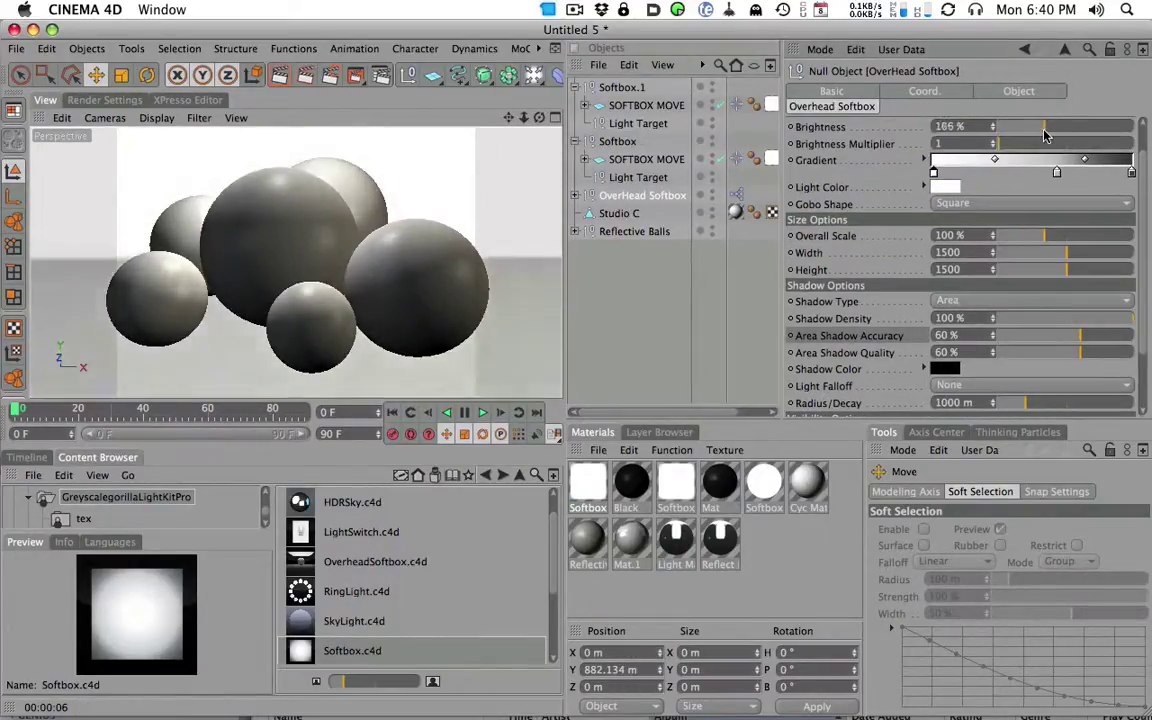
{"action": "left_click", "coordinate": [279, 75]}
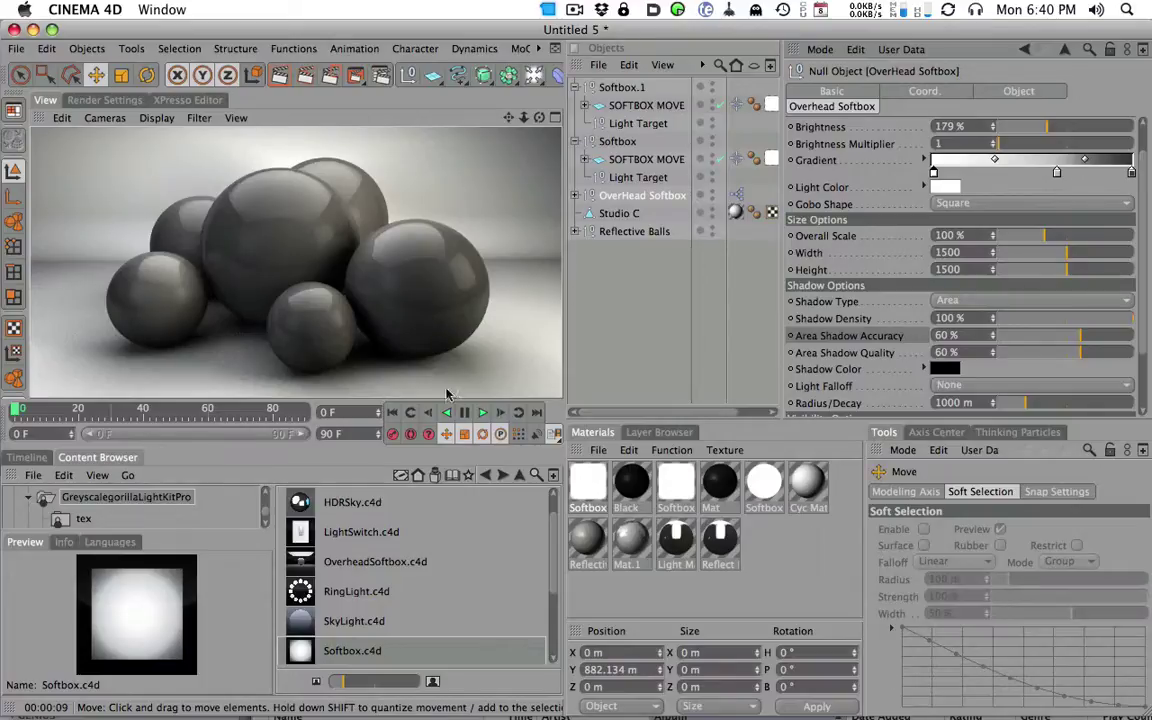
Step: Add the RingLight preset and lower it toward the spheres
{"action": "double_click", "coordinate": [305, 594]}
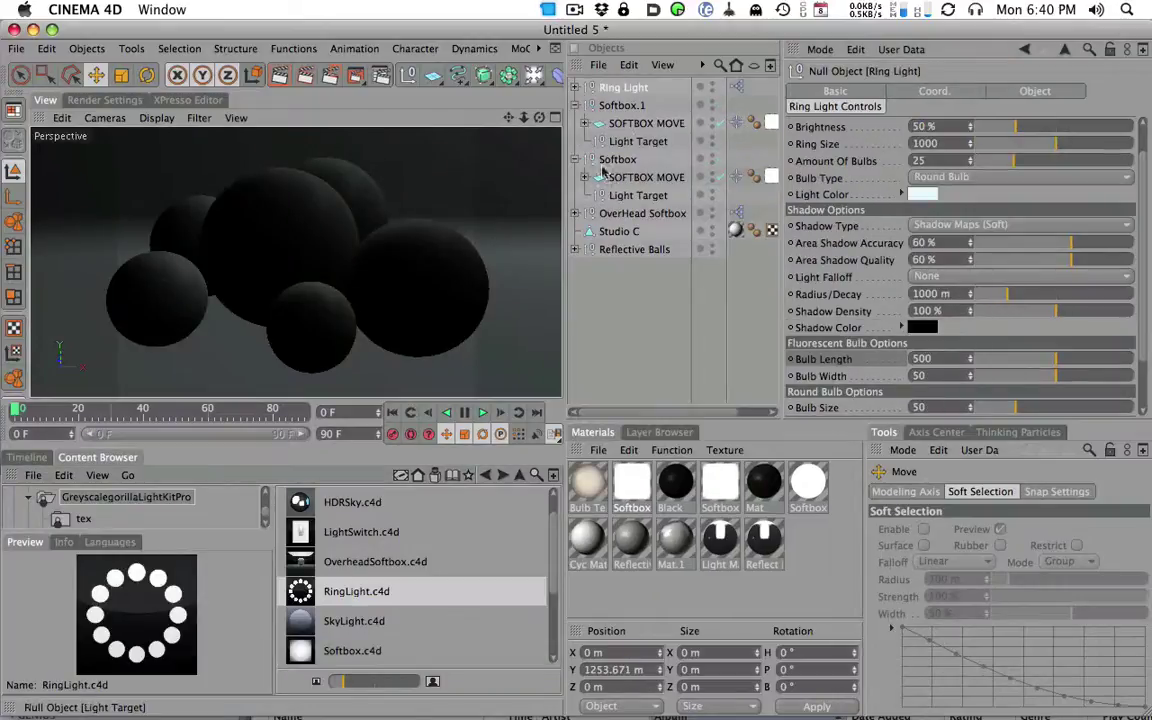
{"action": "left_click_drag", "start_coordinate": [172, 321], "coordinate": [411, 213], "text": "alt"}
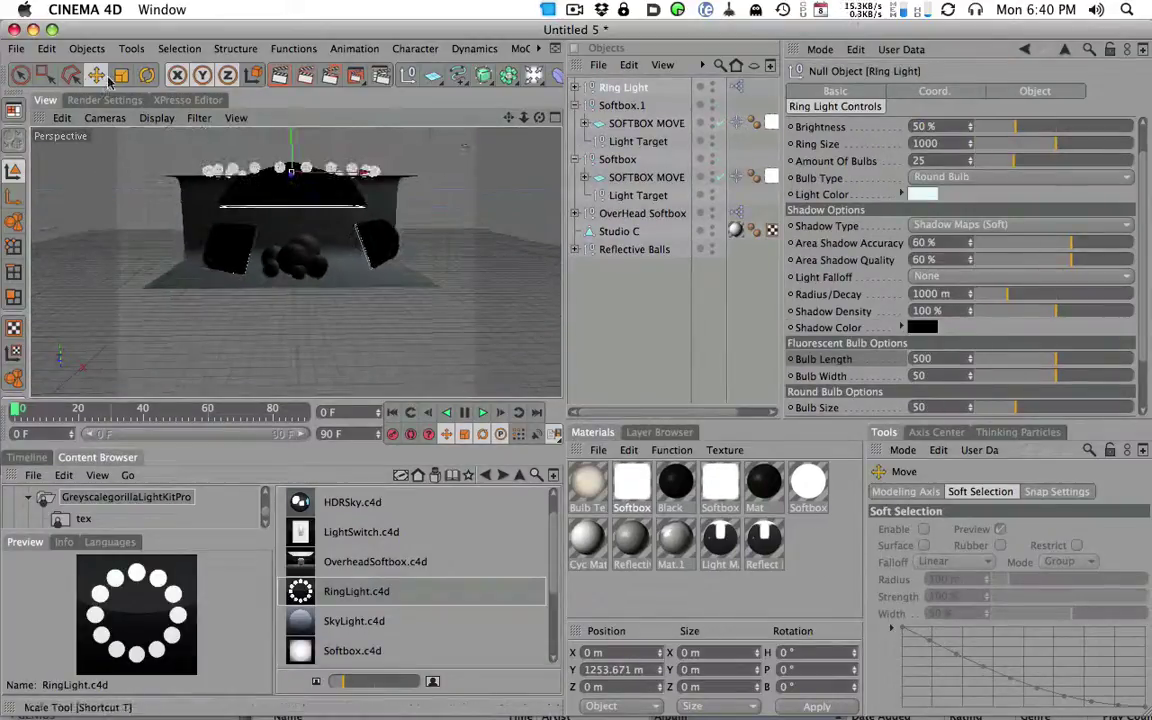
{"action": "left_click", "coordinate": [97, 76]}
{"action": "left_click_drag", "start_coordinate": [291, 150], "coordinate": [293, 196]}
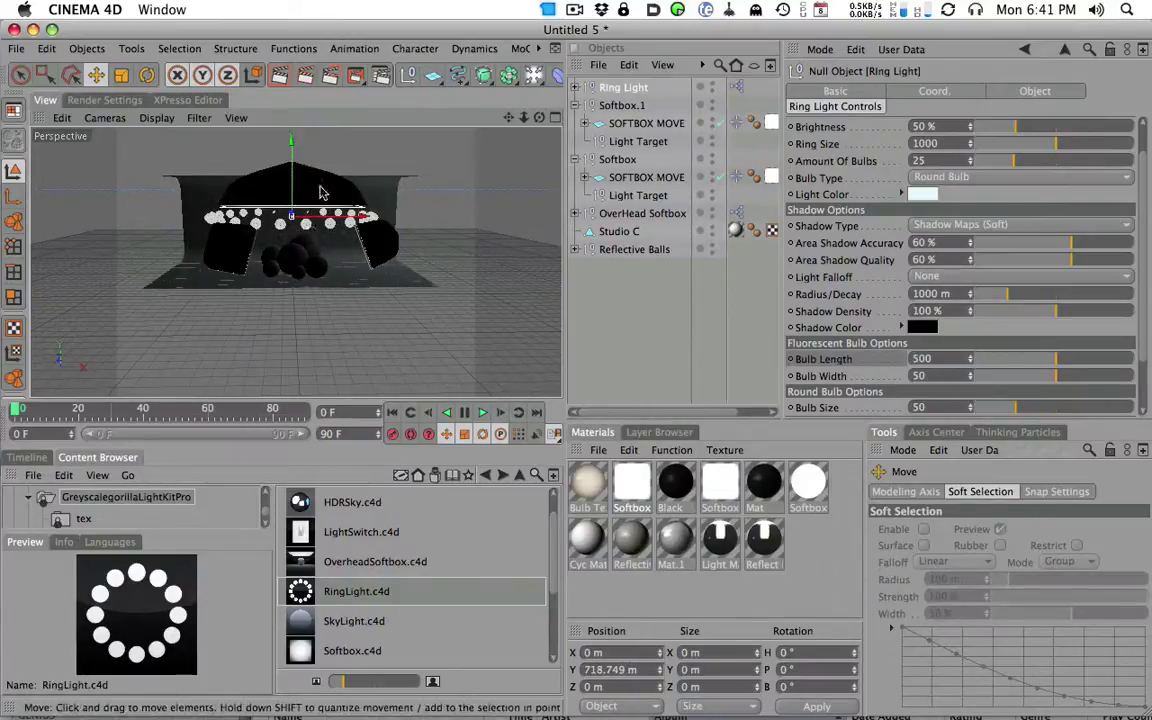
{"action": "mouse_move", "coordinate": [321, 188]}
{"action": "left_mouse_down", "text": "alt"}
{"action": "mouse_move", "coordinate": [365, 197]}
{"action": "mouse_move", "coordinate": [240, 228]}
{"action": "mouse_move", "coordinate": [211, 272]}
{"action": "left_mouse_up", "text": "alt"}
Step: Tilt the ring light at the spheres with Ring Size 288, 8 bulbs, 79% brightness
{"action": "key", "text": "r"}
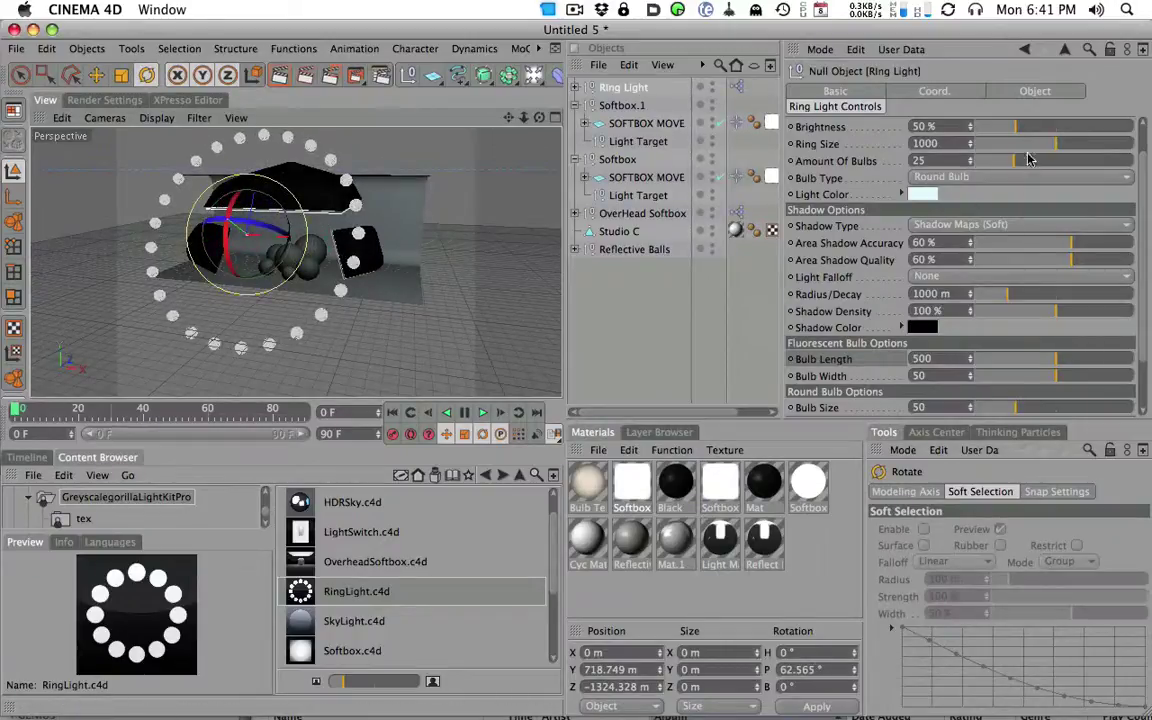
{"action": "mouse_move", "coordinate": [1055, 143]}
{"action": "left_mouse_down"}
{"action": "mouse_move", "coordinate": [997, 143]}
{"action": "mouse_move", "coordinate": [1005, 166]}
{"action": "mouse_move", "coordinate": [985, 161]}
{"action": "mouse_move", "coordinate": [1038, 128]}
{"action": "left_mouse_up"}
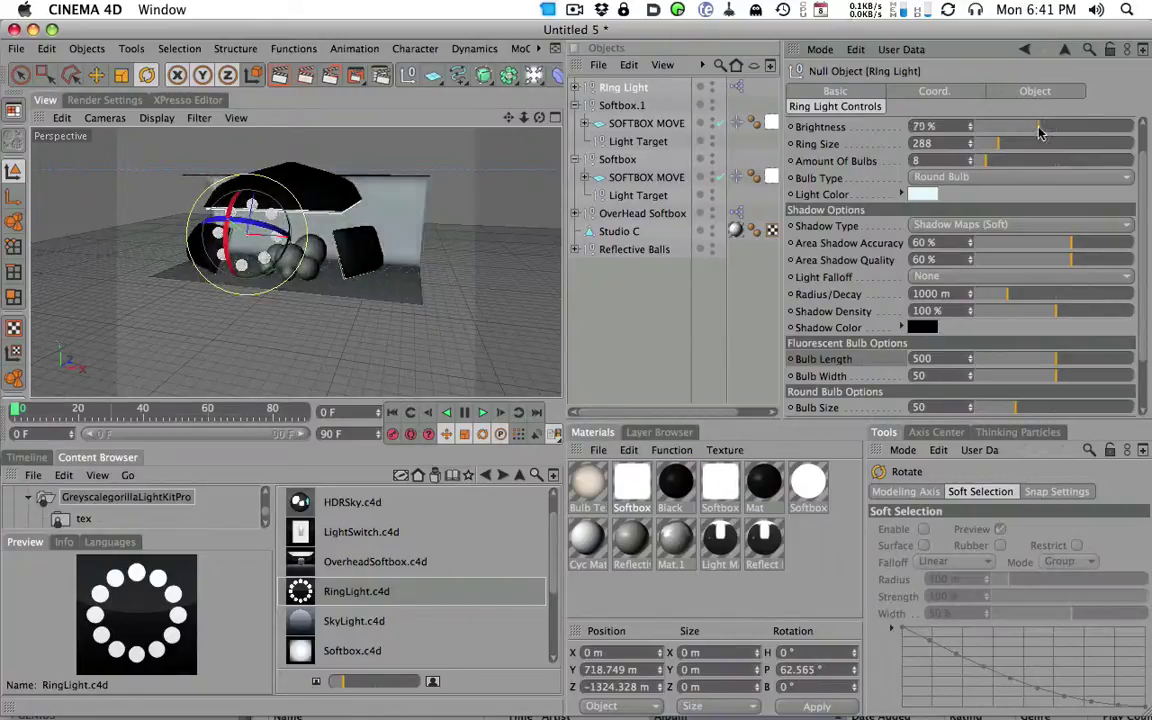
{"action": "mouse_move", "coordinate": [340, 290]}
{"action": "left_mouse_down", "text": "alt"}
{"action": "mouse_move", "coordinate": [485, 237]}
{"action": "mouse_move", "coordinate": [468, 249]}
{"action": "left_mouse_up", "text": "alt"}
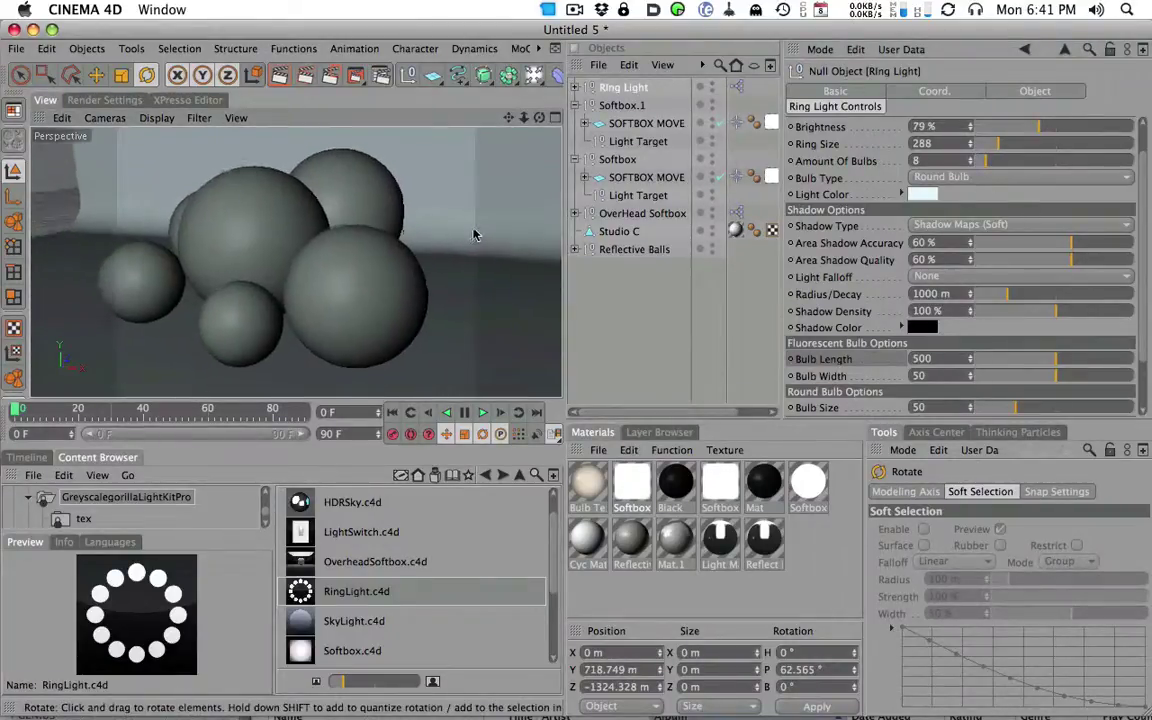
{"action": "left_click", "coordinate": [293, 80]}
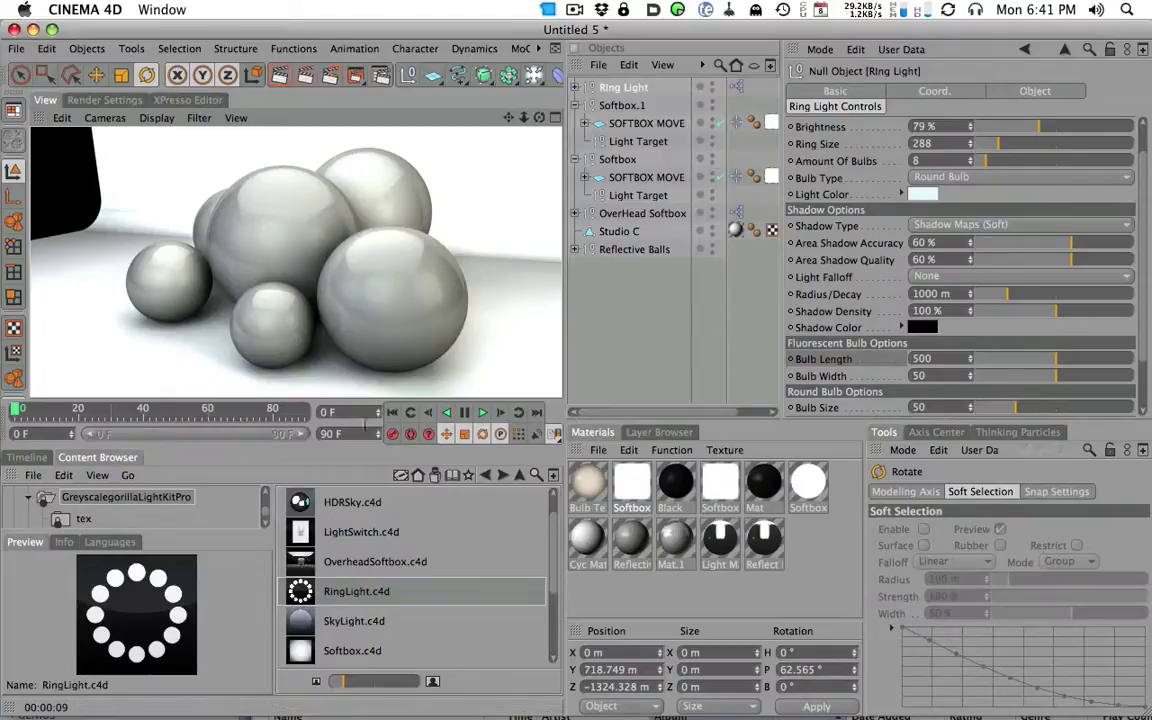
{"action": "left_click", "coordinate": [392, 272]}
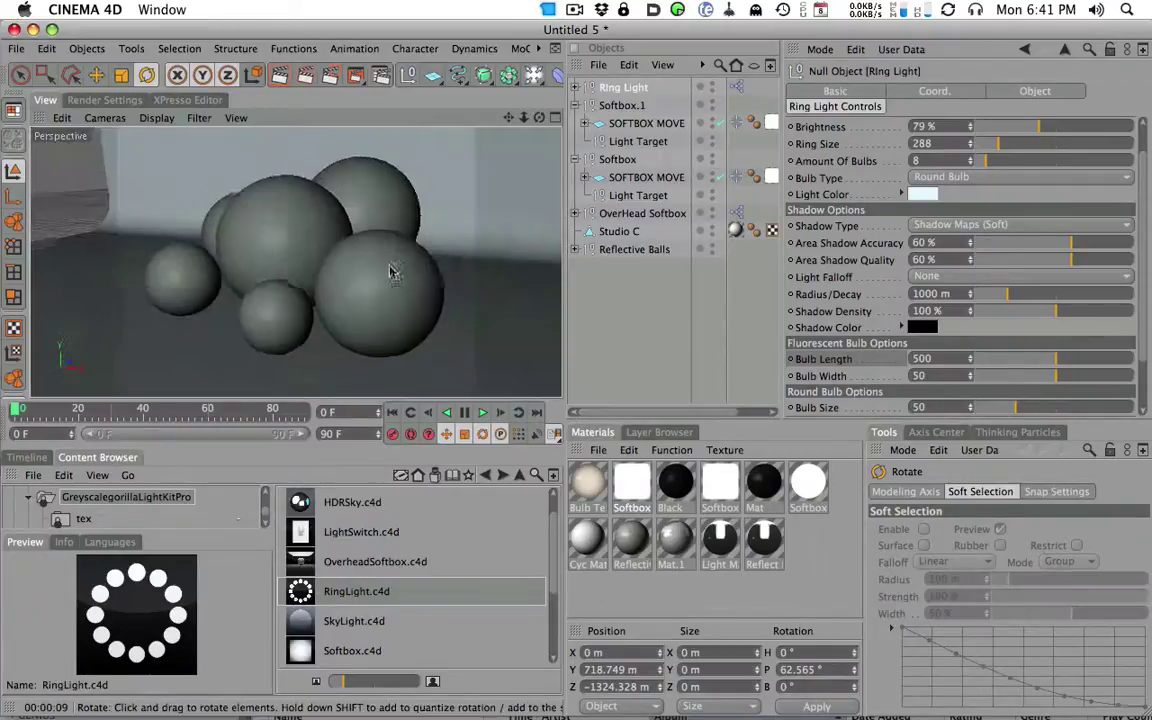
{"action": "left_click_drag", "start_coordinate": [392, 272], "coordinate": [368, 236], "text": "alt"}
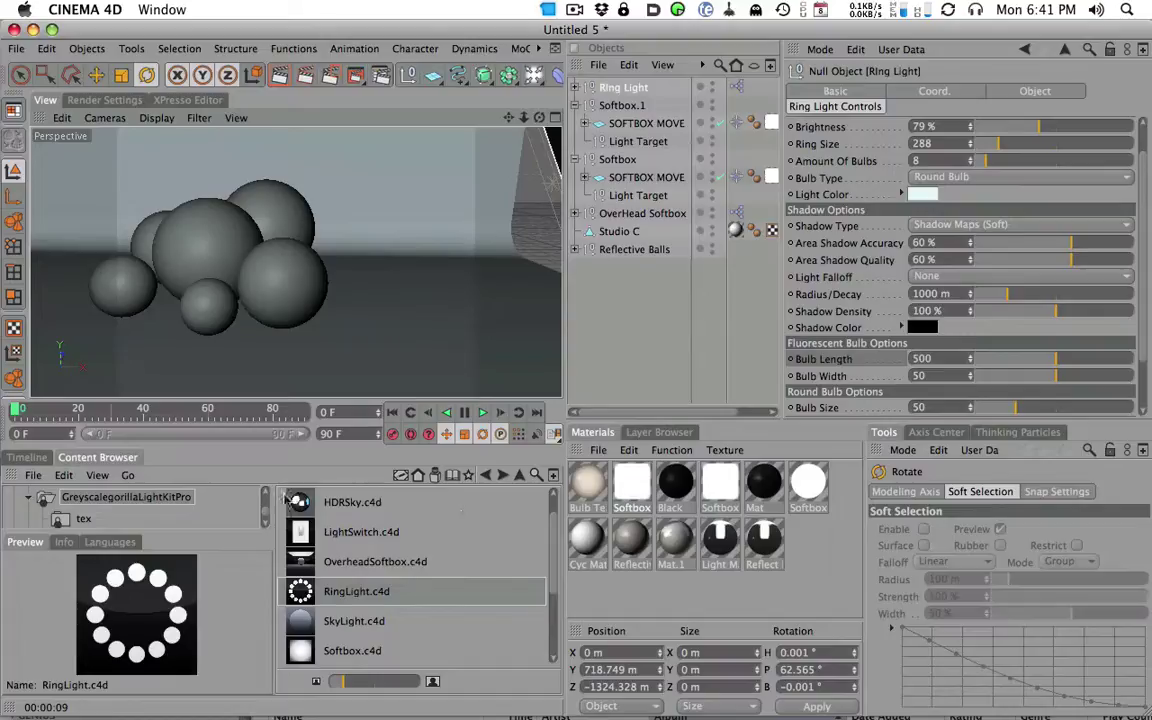
{"action": "scroll", "coordinate": [560, 510], "scroll_direction": "up", "scroll_amount": 1}
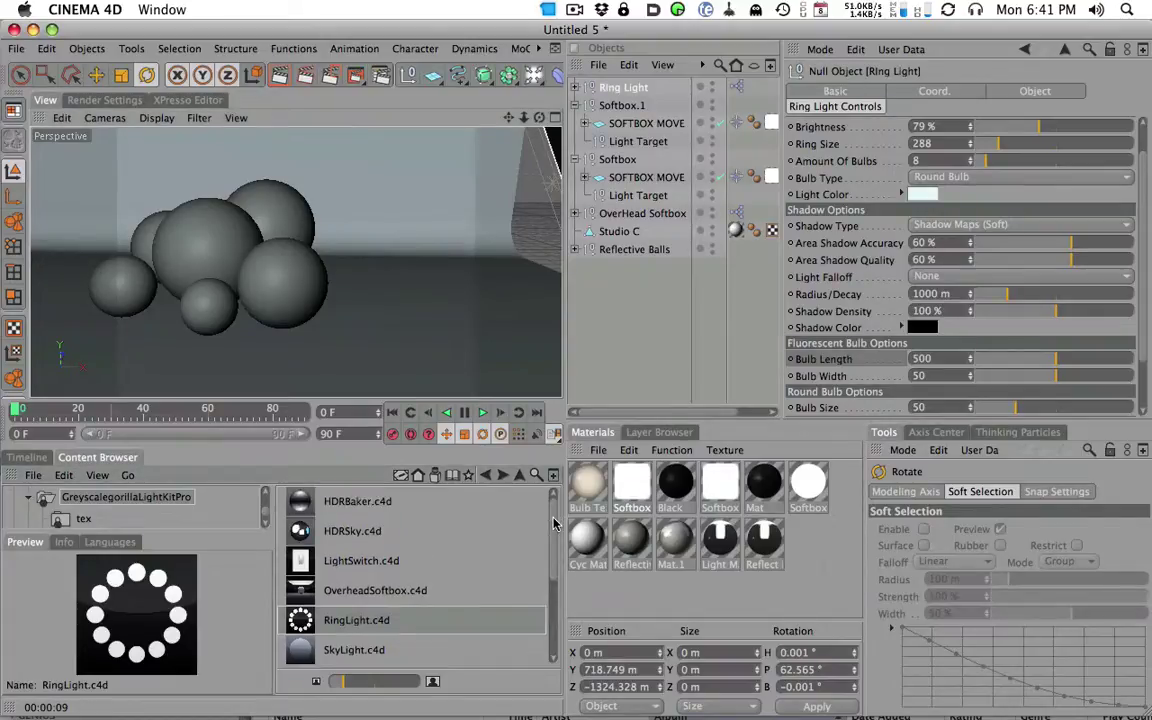
{"action": "scroll", "coordinate": [556, 560], "scroll_direction": "down", "scroll_amount": 4}
{"action": "scroll", "coordinate": [553, 591], "scroll_direction": "up", "scroll_amount": 4}
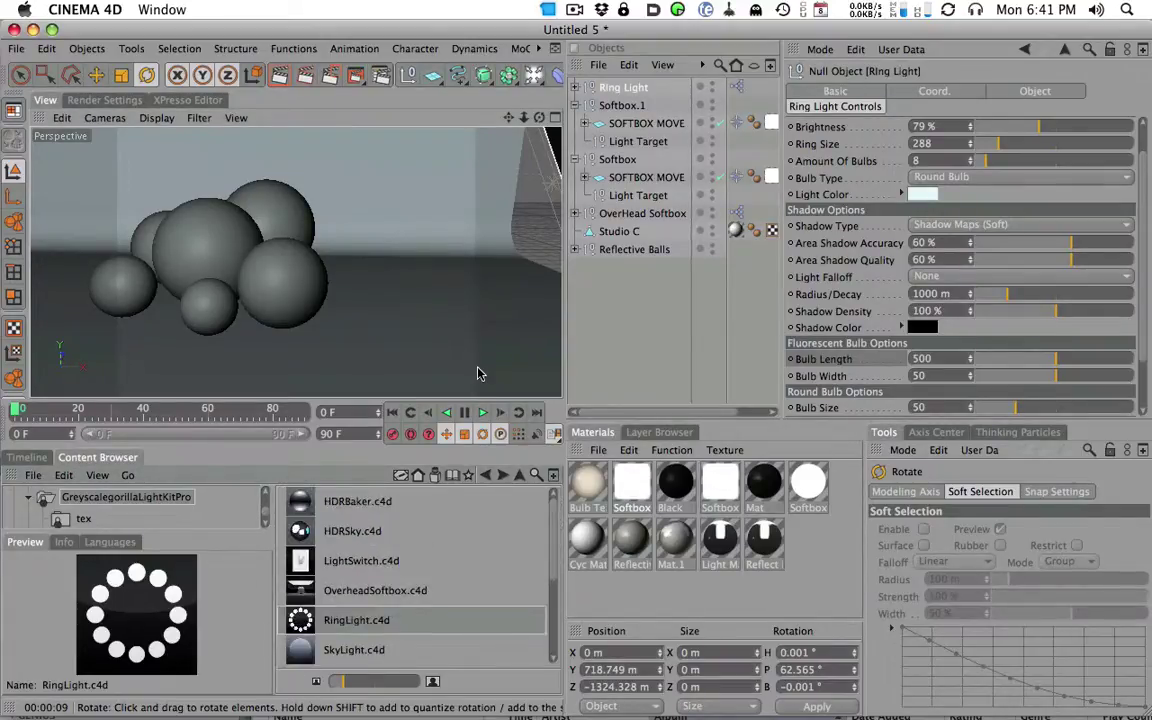